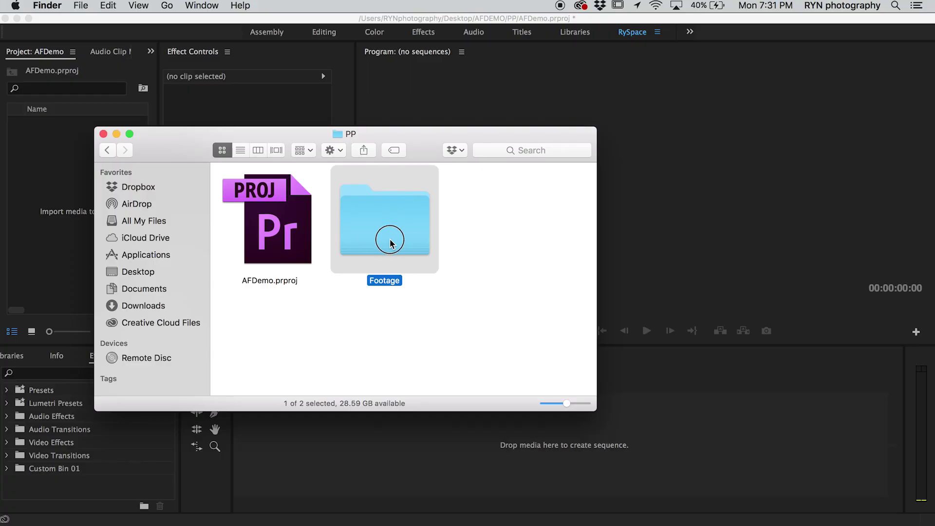
# - Import the Footage folder from Finder as a project bin holding 2X6A8830.MOV
pyautogui.moveTo(390, 242); pyautogui.dragTo(69, 204)
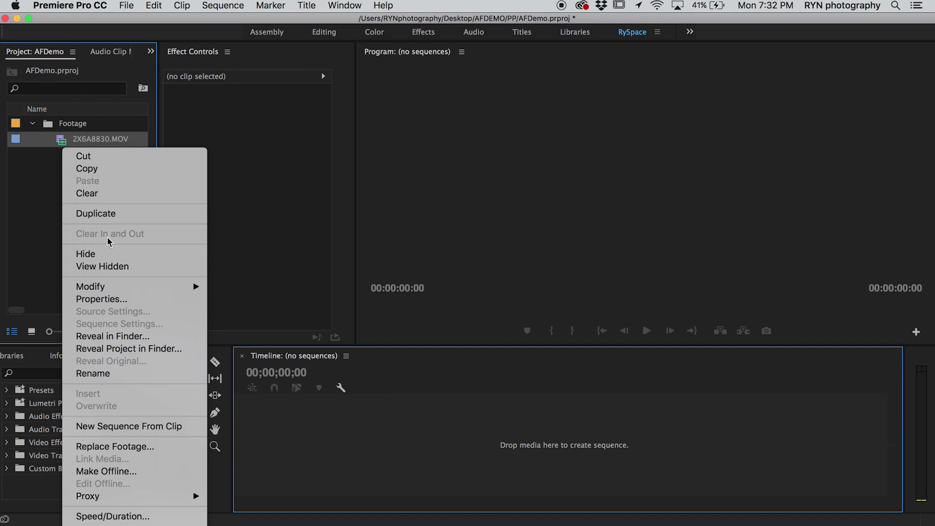
# - Create a new 2X6A8830 sequence from the clip and scrub through the footage
pyautogui.click(147, 427)
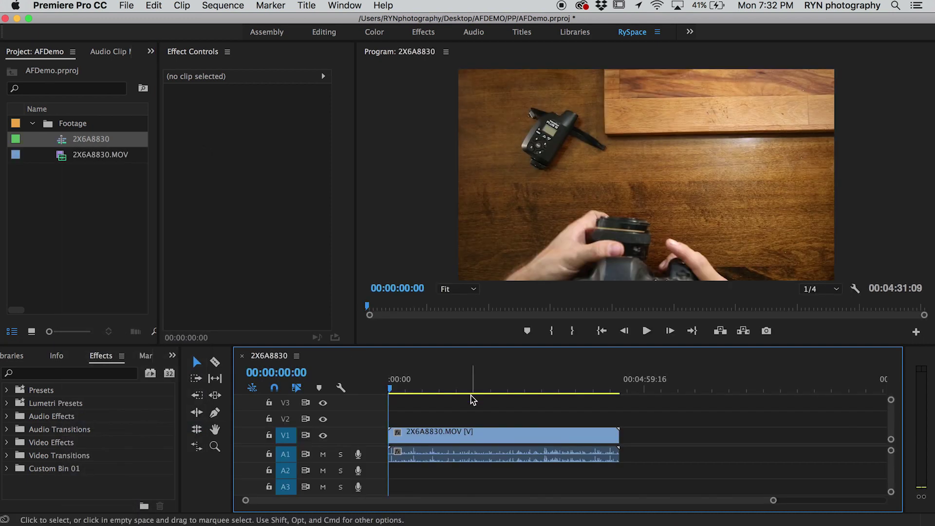
pyautogui.click(390, 385)
pyautogui.moveTo(389, 384); pyautogui.dragTo(415, 387)
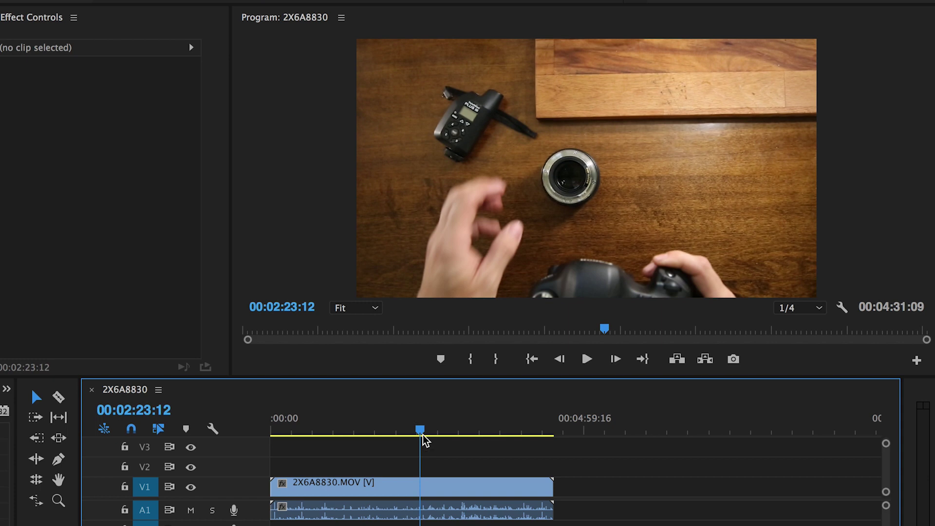
# - Razor the clip at 00:02:10:15 and delete the part before the cut
pyautogui.press('=')
pyautogui.press('=')
pyautogui.moveTo(520, 439)
pyautogui.mouseDown()
pyautogui.moveTo(546, 439)
pyautogui.moveTo(534, 439)
pyautogui.mouseUp()
pyautogui.press('c')
pyautogui.click(532, 488)
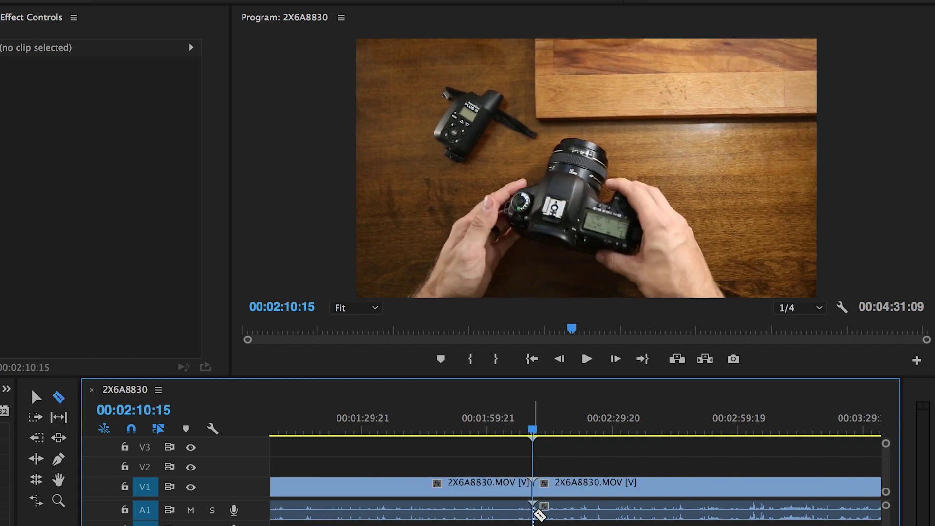
pyautogui.press('v')
pyautogui.click(490, 487)
pyautogui.press('Delete')
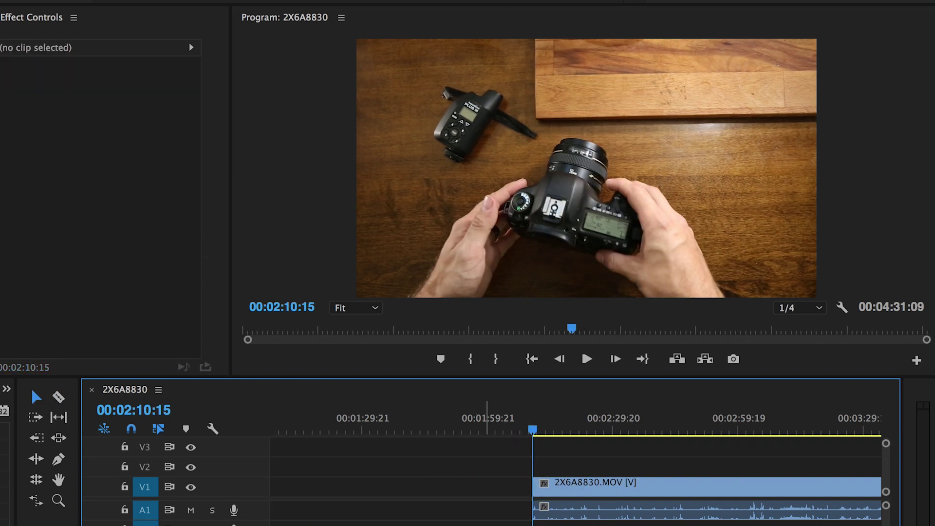
# - Scrub ahead with the Razor tool ready to find the section's end
pyautogui.moveTo(655, 433); pyautogui.dragTo(599, 446)
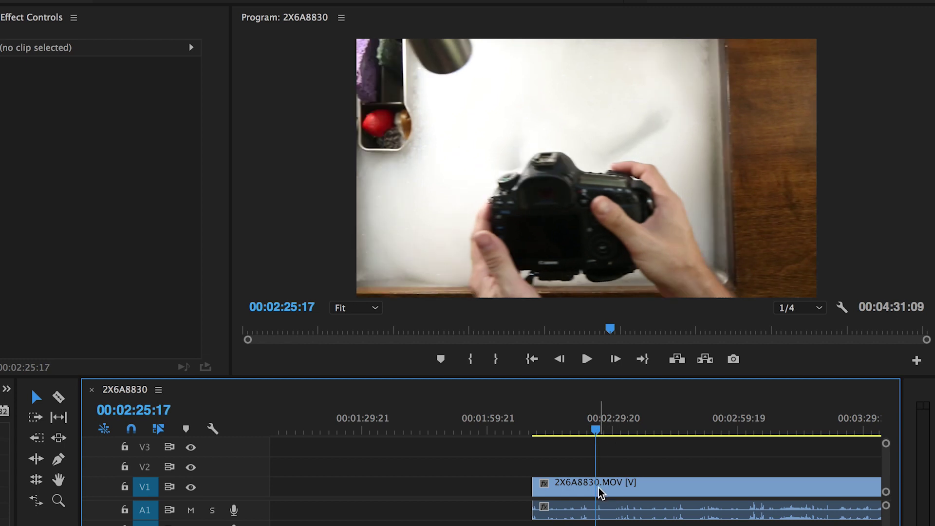
pyautogui.press('c')
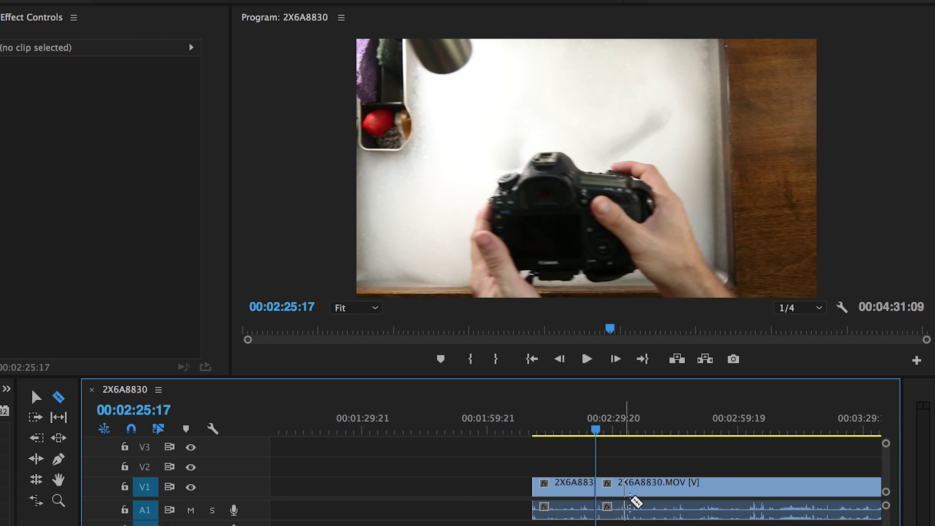
pyautogui.moveTo(636, 429); pyautogui.dragTo(682, 432)
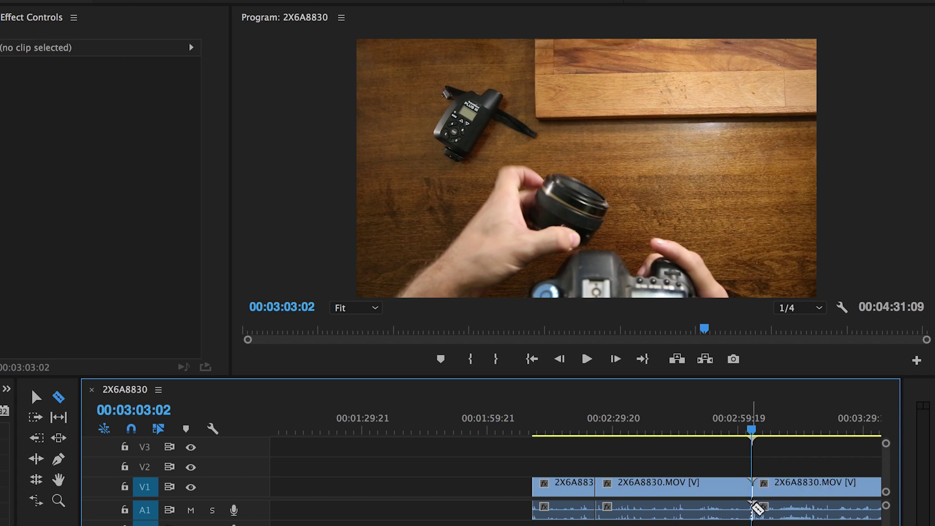
# - Delete the middle section before the 00:03:03:02 cut, leaving a gap on Video 1
pyautogui.press('v')
pyautogui.click(723, 487)
pyautogui.press('Delete')
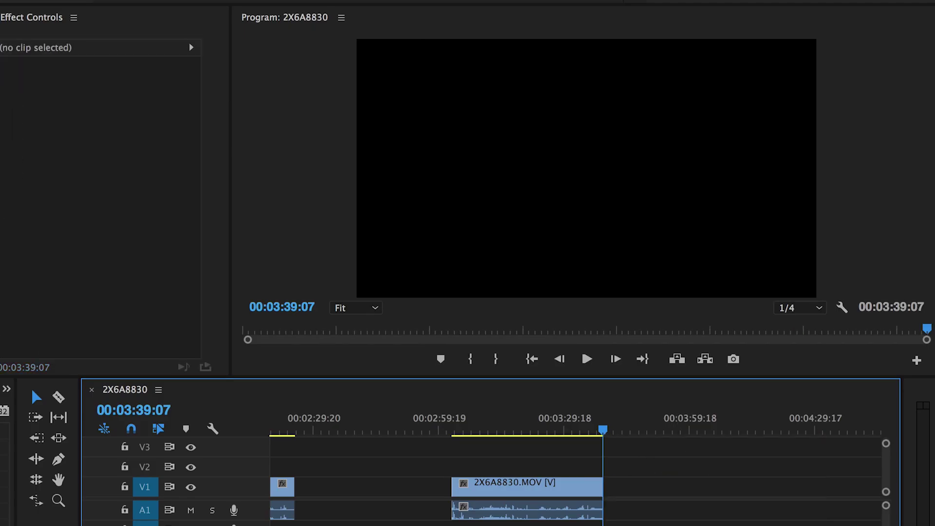
# - Move the first piece toward the last and trim its end back to 00:03:02:05
pyautogui.moveTo(275, 517); pyautogui.dragTo(440, 472)
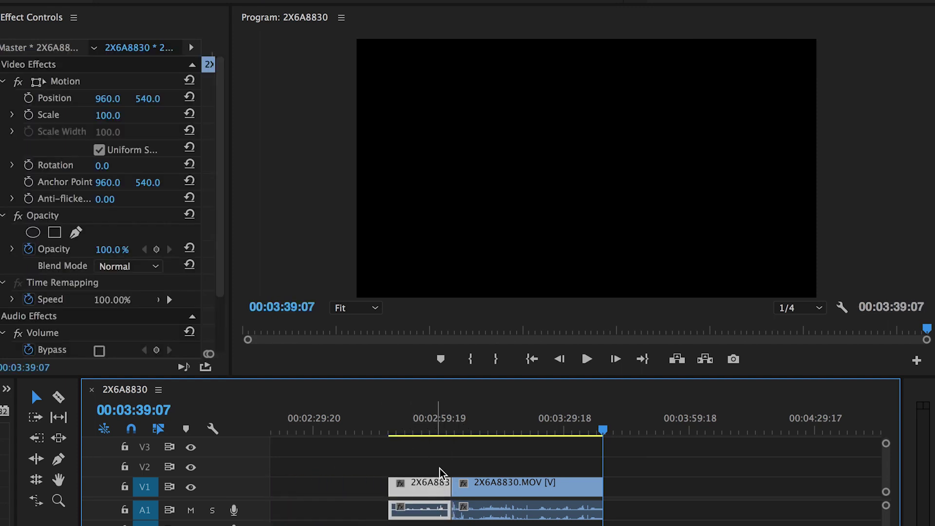
pyautogui.click(447, 429)
pyautogui.press('=')
pyautogui.press('=')
pyautogui.press('=')
pyautogui.press('=')
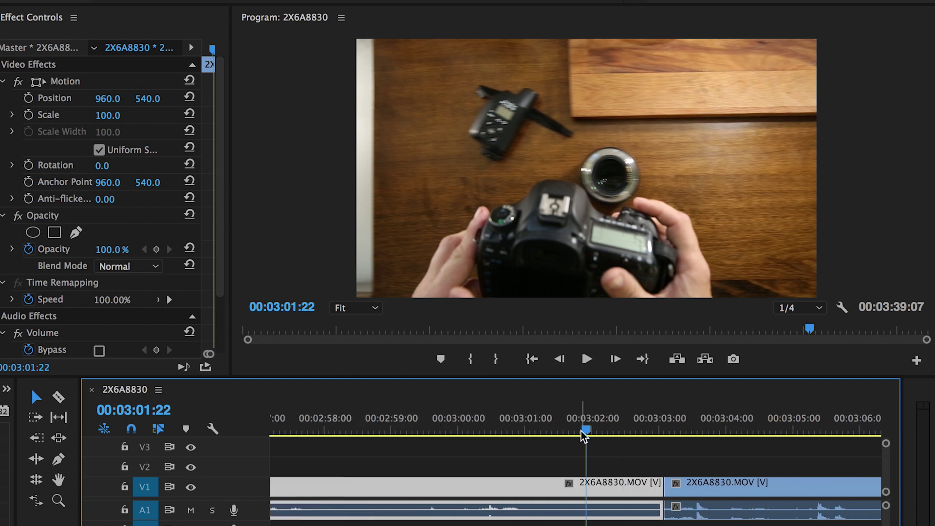
pyautogui.moveTo(583, 435); pyautogui.dragTo(610, 437)
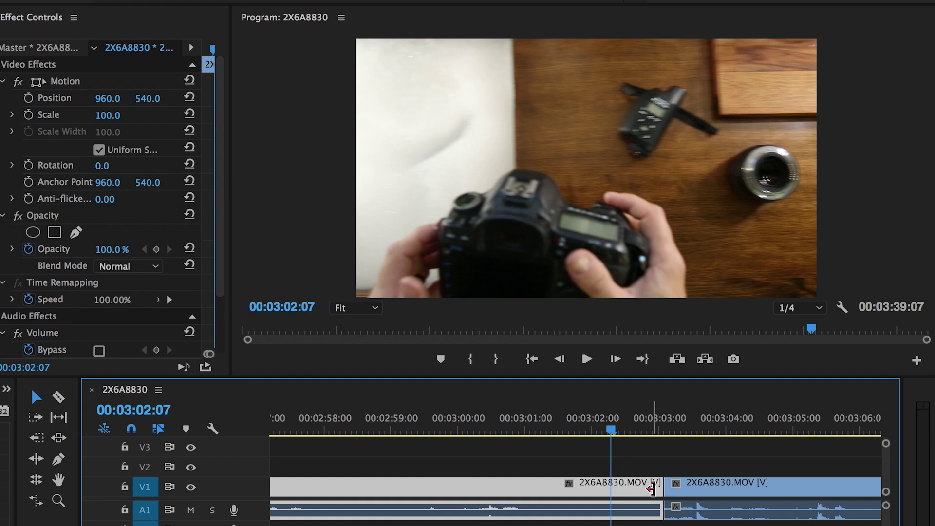
pyautogui.moveTo(655, 487); pyautogui.dragTo(609, 486)
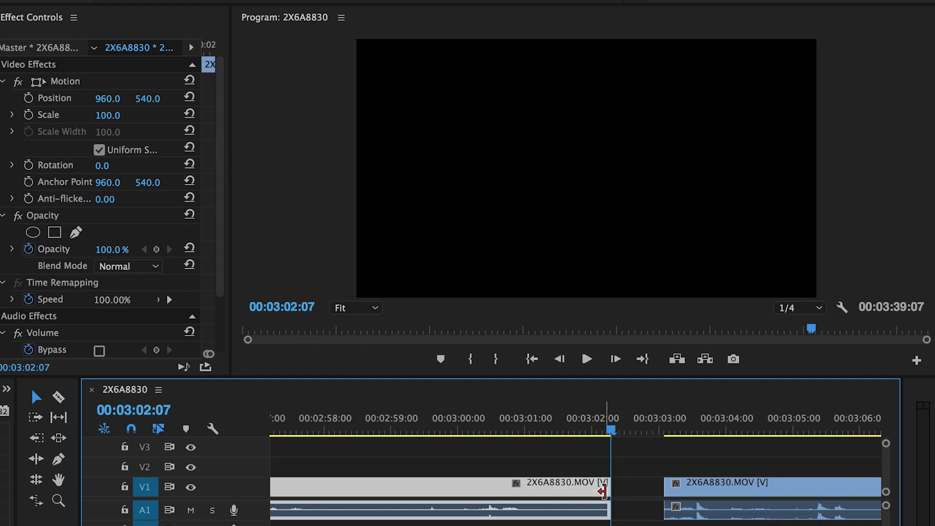
# - Trim the second clip's start to 00:03:04:11 and slide it left to close the gap
pyautogui.moveTo(639, 429); pyautogui.dragTo(757, 438)
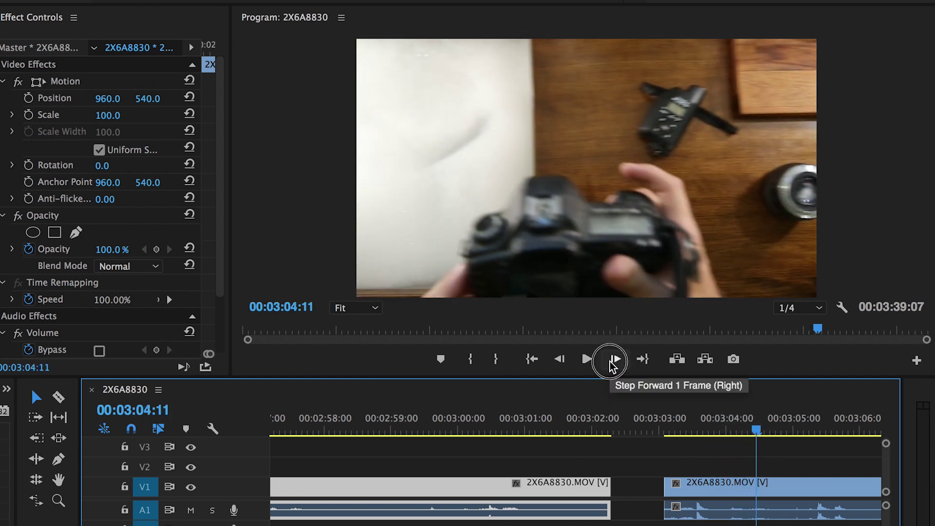
pyautogui.click(610, 362)
pyautogui.click(559, 360)
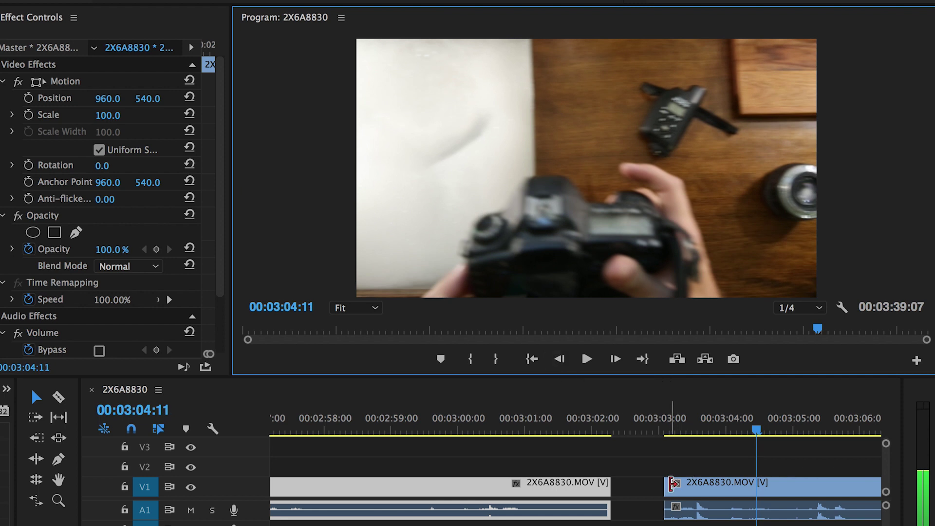
pyautogui.moveTo(672, 484); pyautogui.dragTo(757, 490)
pyautogui.moveTo(828, 492); pyautogui.dragTo(689, 497)
# - Play back the new cut twice from just before the edit
pyautogui.click(480, 430)
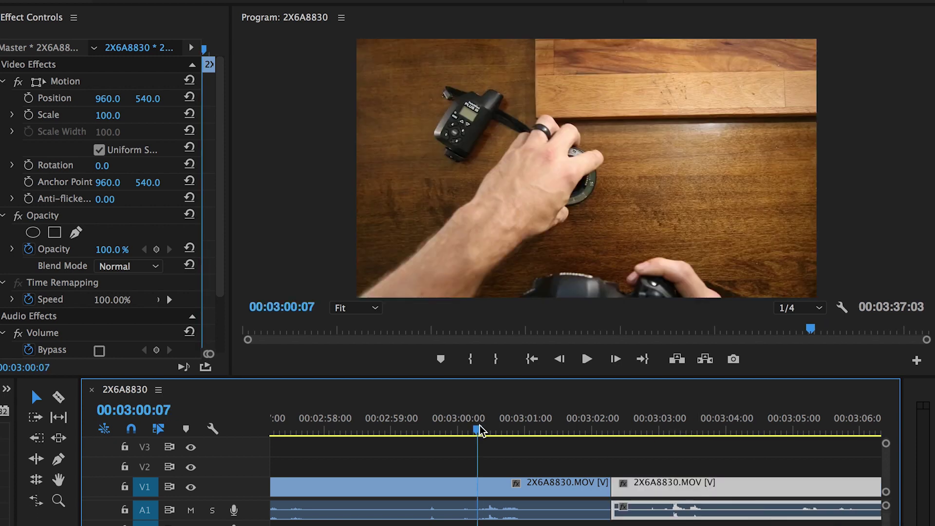
pyautogui.press('space')
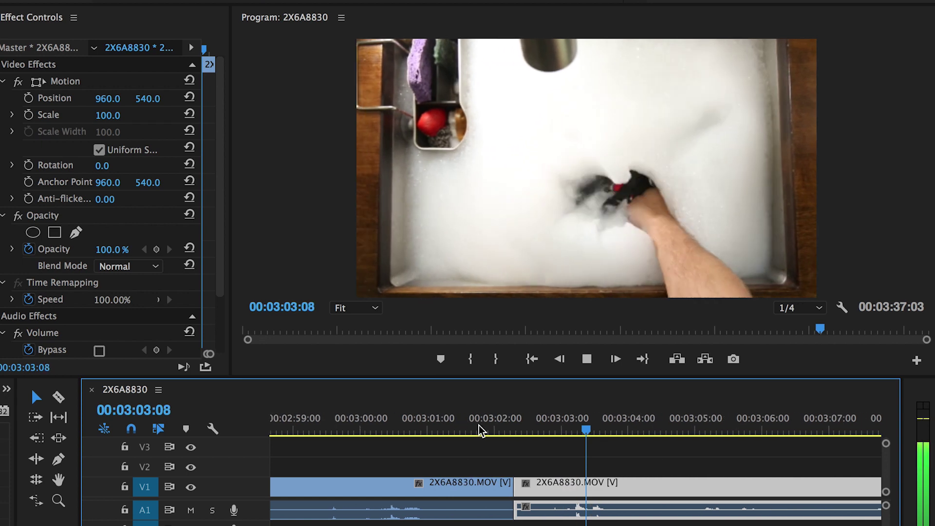
pyautogui.click(588, 360)
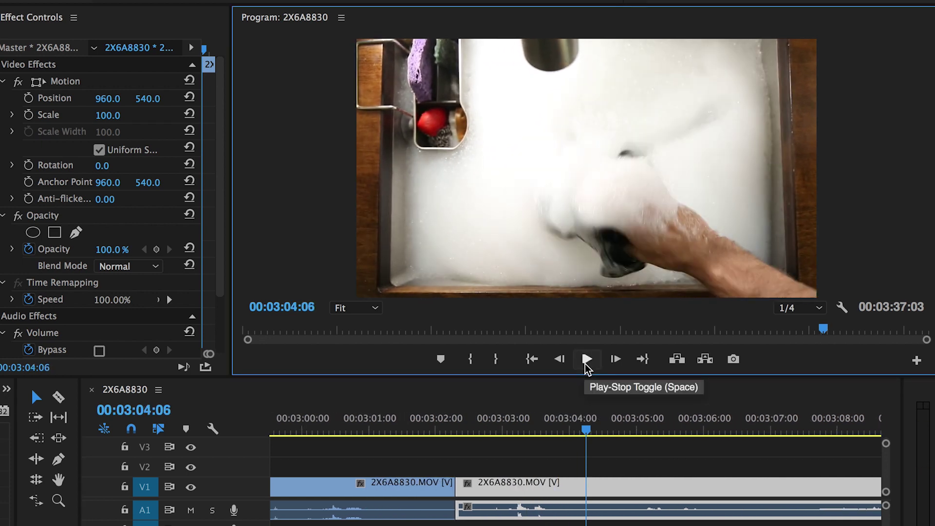
pyautogui.click(387, 428)
pyautogui.press('space')
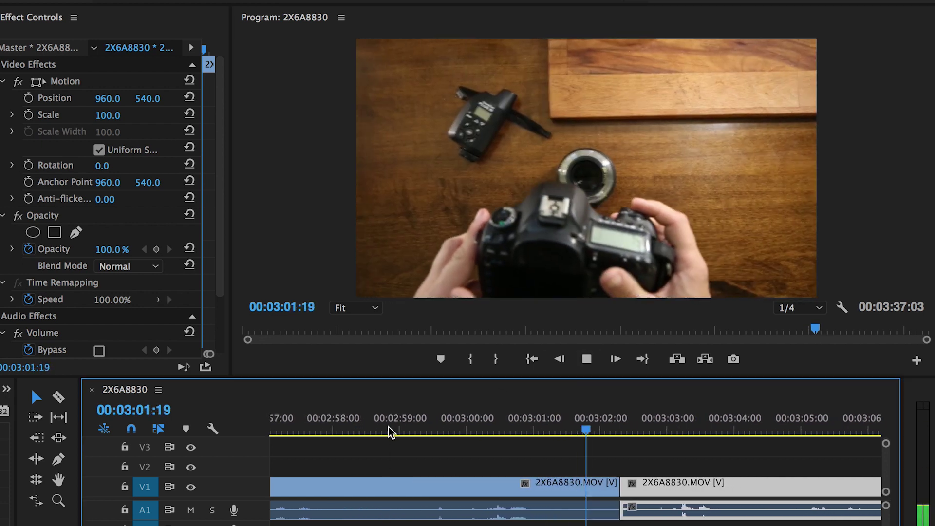
pyautogui.press('space')
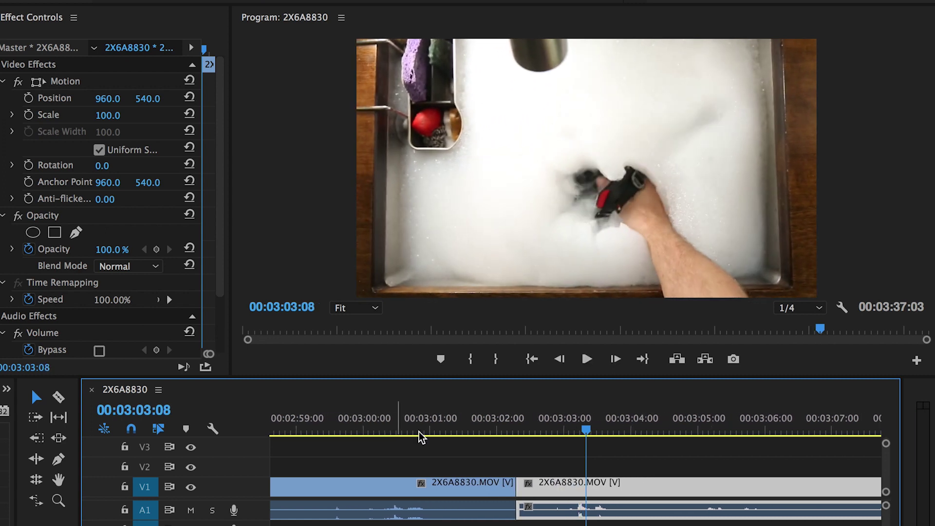
# - Step frame by frame to 00:03:02:08 and zoom the timeline to single frames on the edit point
pyautogui.click(514, 428)
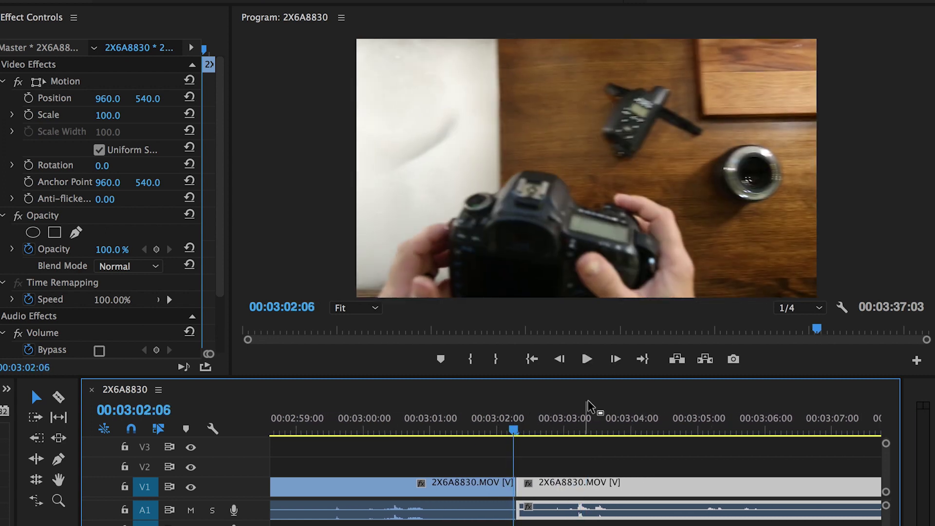
pyautogui.click(616, 359)
pyautogui.click(616, 359)
pyautogui.click(559, 359)
pyautogui.click(559, 359)
pyautogui.click(559, 359)
pyautogui.click(559, 359)
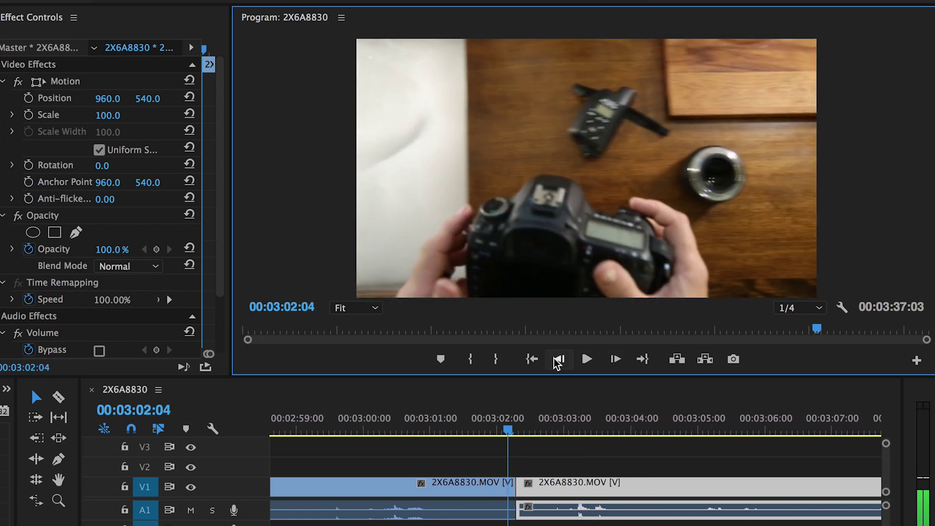
pyautogui.click(616, 360)
pyautogui.click(616, 360)
pyautogui.click(616, 360)
pyautogui.click(617, 360)
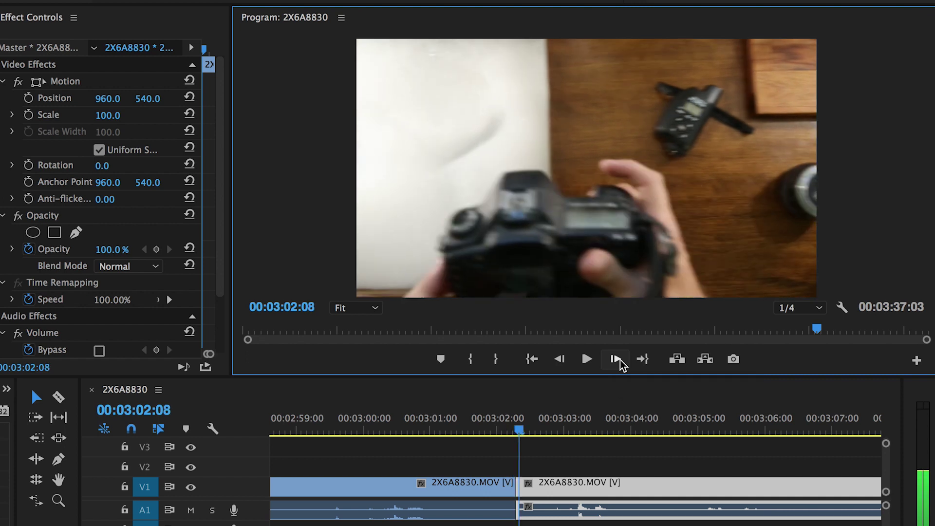
pyautogui.click(576, 486)
pyautogui.press('=')
pyautogui.moveTo(573, 486); pyautogui.dragTo(575, 487)
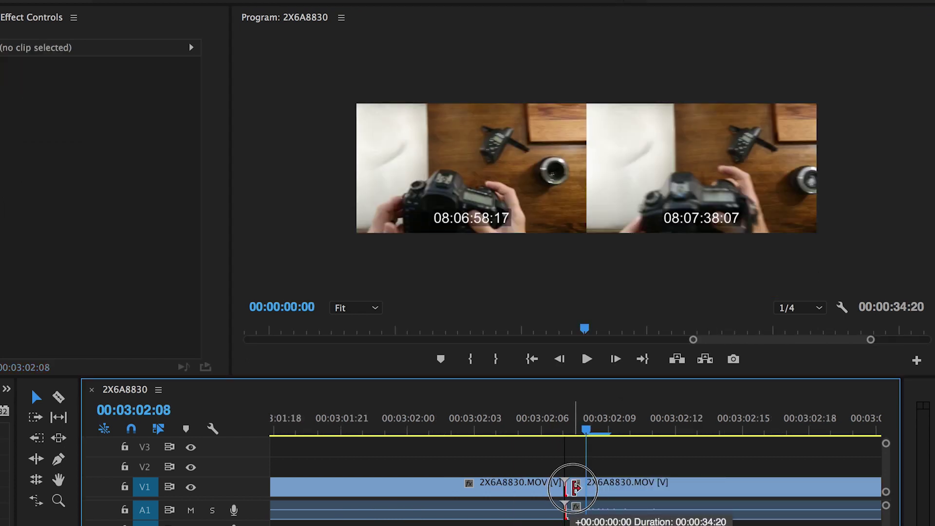
# - Leave the edit point unchanged and play back across the cut from 00:03:00:20
pyautogui.moveTo(578, 487)
pyautogui.mouseDown()
pyautogui.moveTo(627, 485)
pyautogui.moveTo(616, 485)
pyautogui.moveTo(619, 493)
pyautogui.moveTo(572, 486)
pyautogui.mouseUp()
pyautogui.click(487, 425)
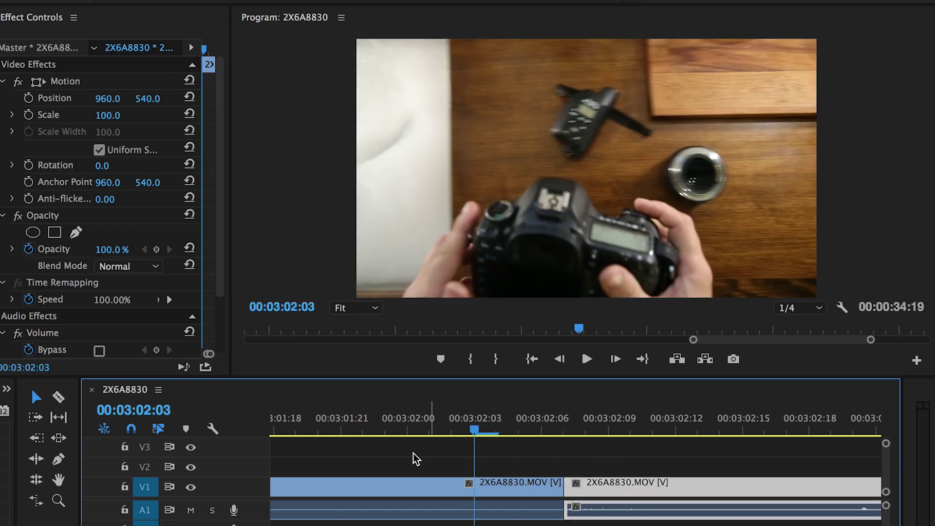
pyautogui.click(386, 430)
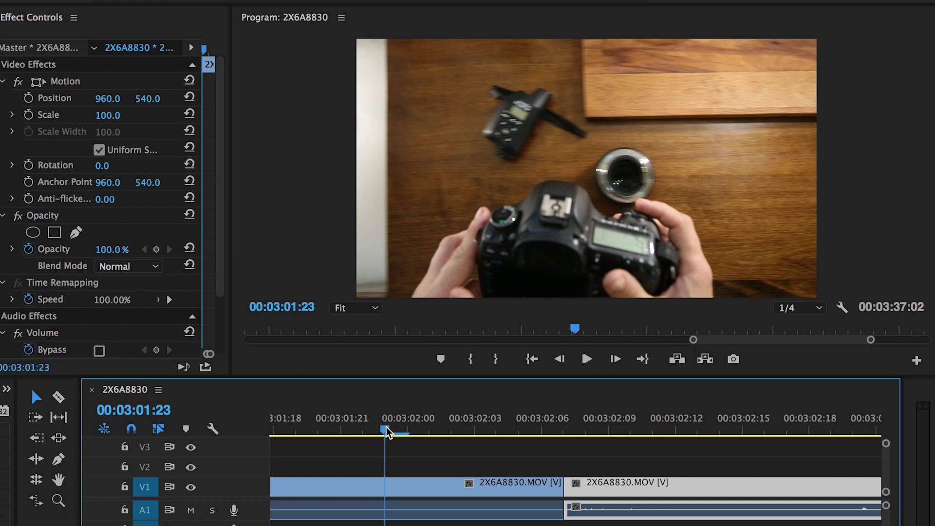
pyautogui.press('-')
pyautogui.press('-')
pyautogui.click(386, 431)
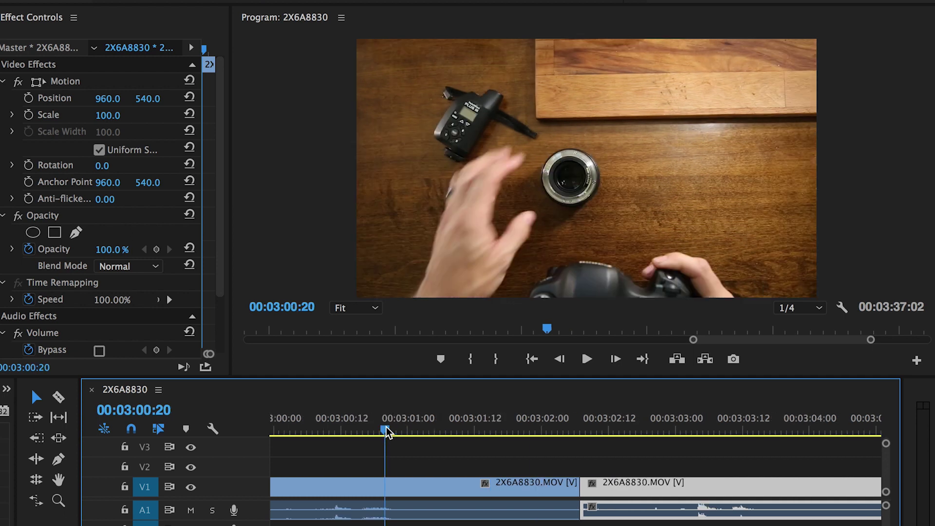
pyautogui.press('space')
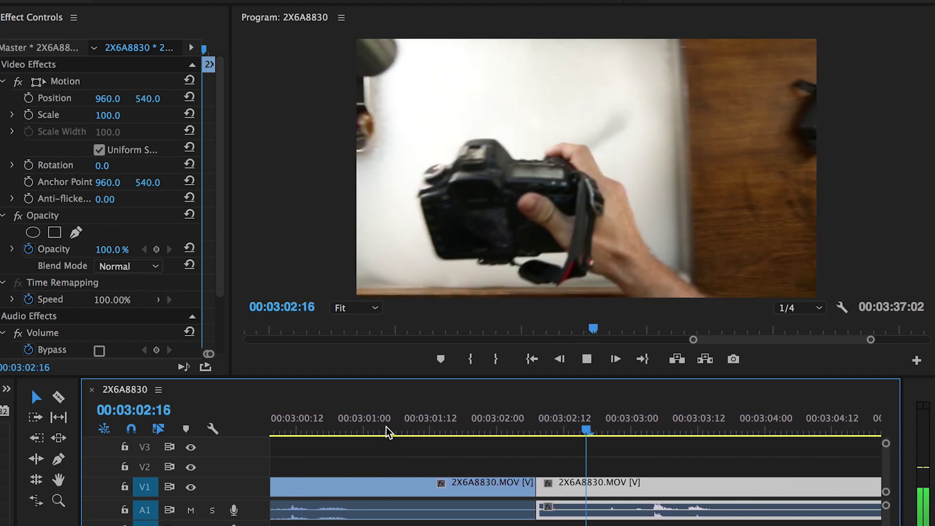
pyautogui.press('space')
# - Scrub across the cut at 00:03:02:03 and enlarge Video 1 to show thumbnails
pyautogui.click(397, 431)
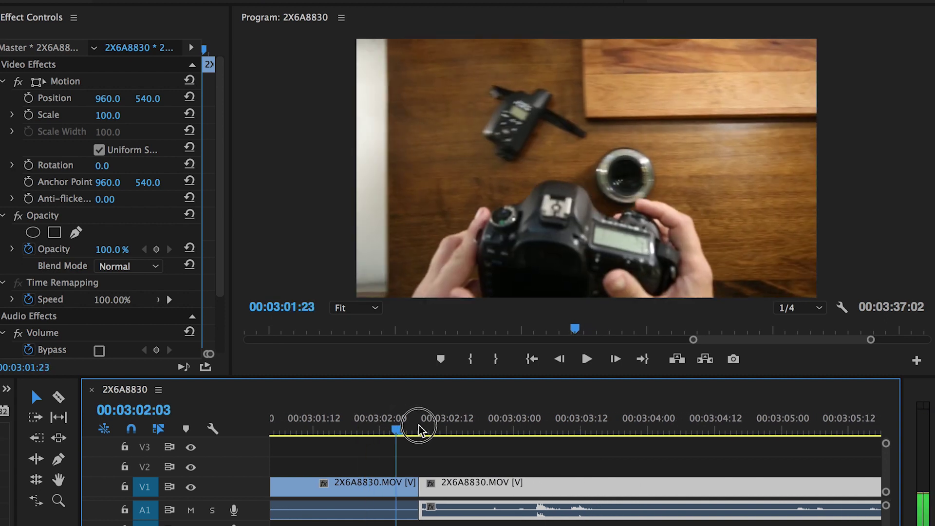
pyautogui.moveTo(419, 429); pyautogui.dragTo(467, 447)
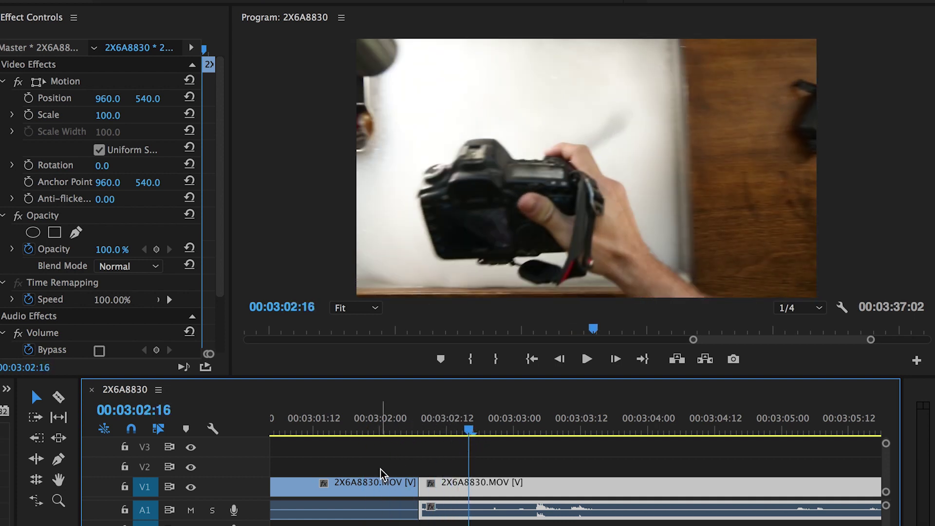
pyautogui.moveTo(256, 500); pyautogui.dragTo(255, 453)
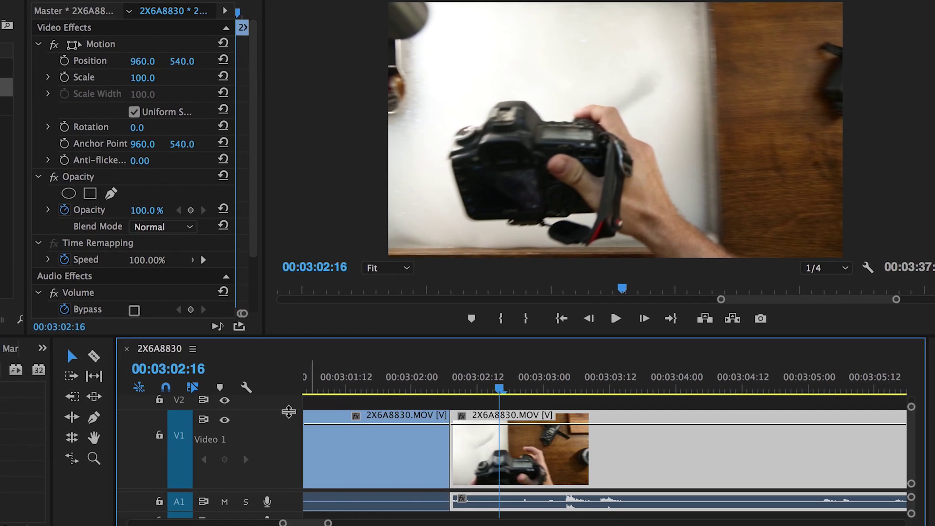
# - Show the Time Remapping > Speed line on both 2X6A8830.MOV clips
pyautogui.click(357, 417)
pyautogui.moveTo(414, 465)
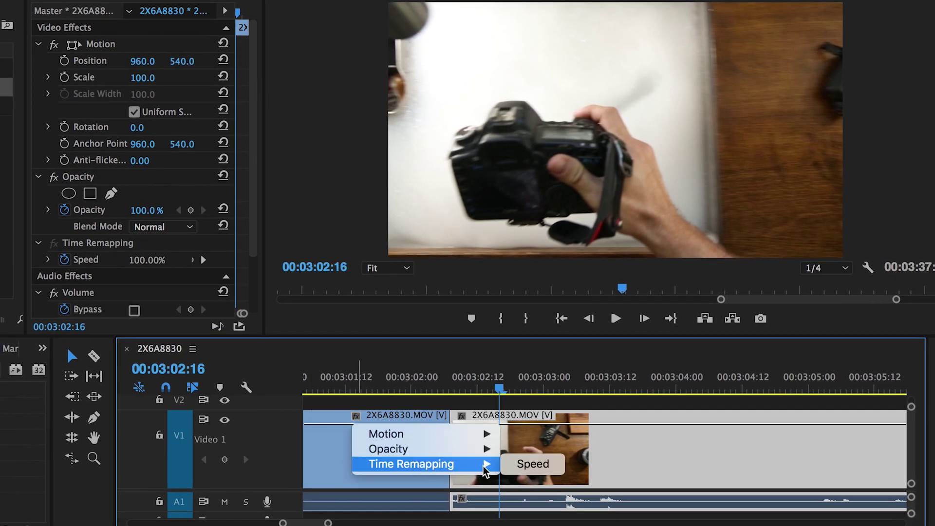
pyautogui.click(530, 465)
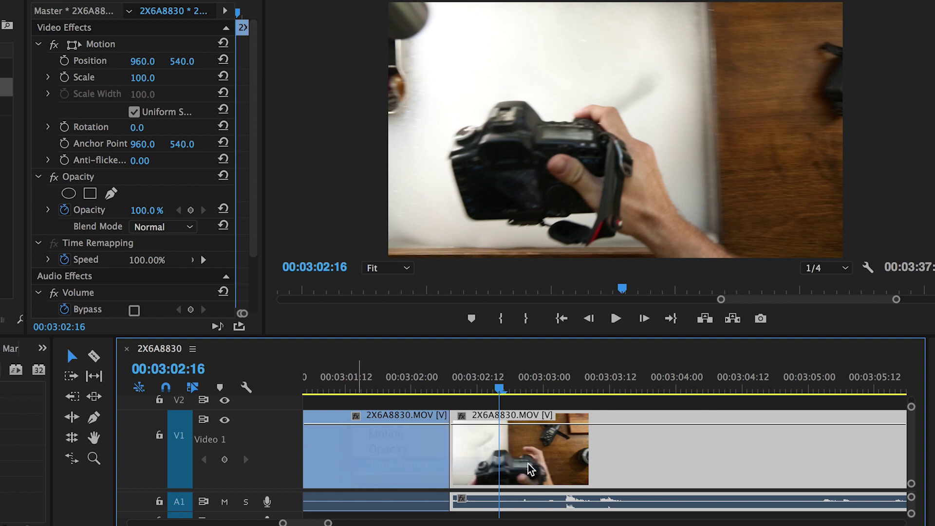
pyautogui.click(461, 417)
pyautogui.moveTo(536, 465)
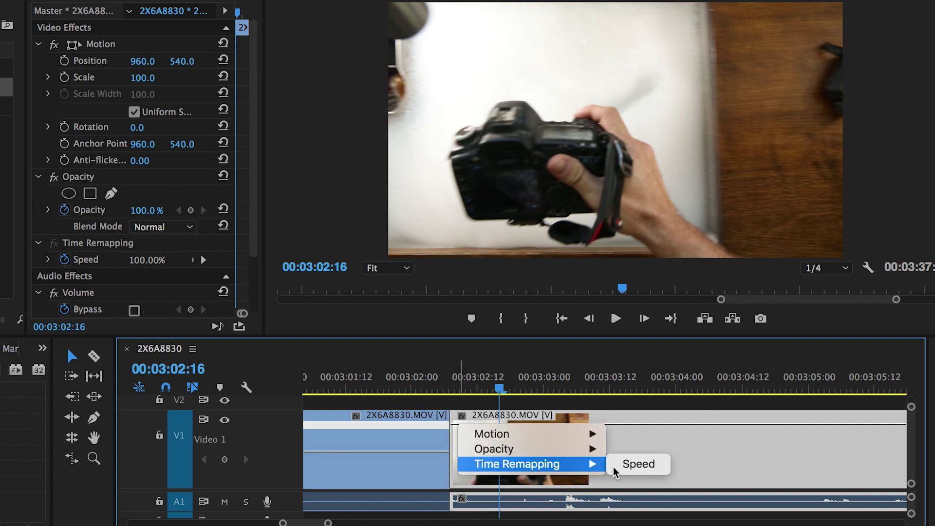
pyautogui.click(638, 466)
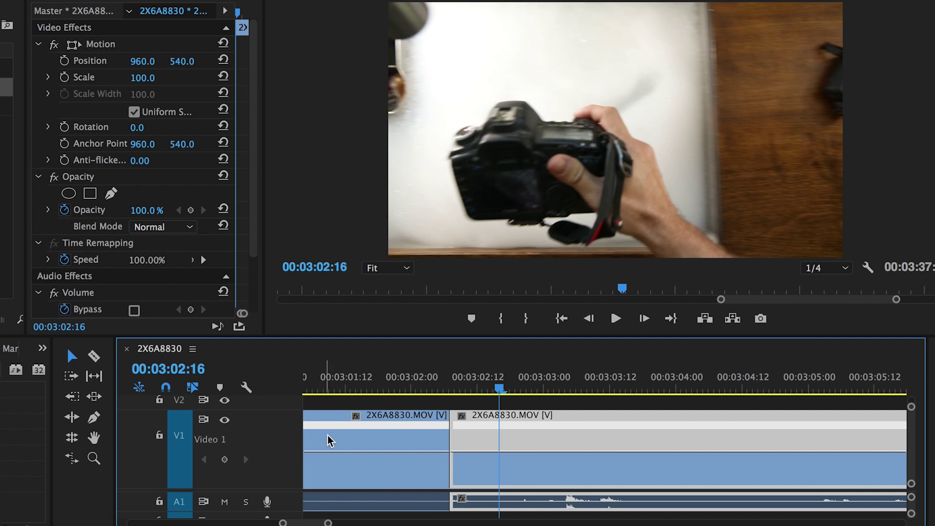
# - Add a speed keyframe on the first clip at 00:03:01:18 with the Pen tool
pyautogui.scroll(3, 358, 420)
pyautogui.moveTo(473, 388); pyautogui.dragTo(521, 387)
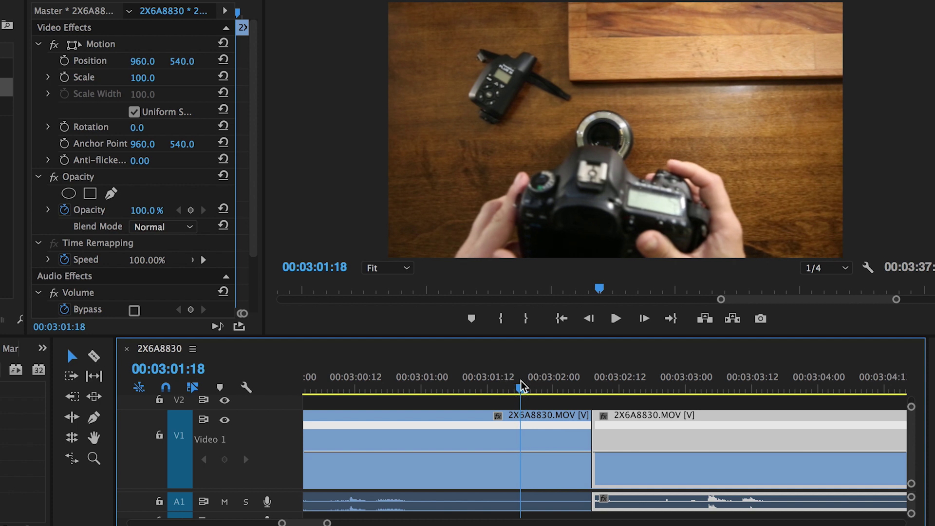
pyautogui.press('p')
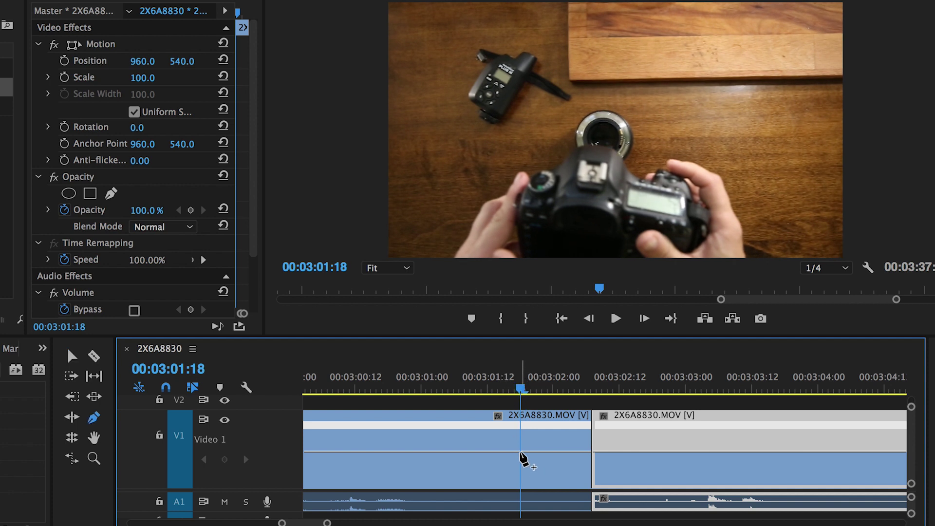
pyautogui.click(520, 453)
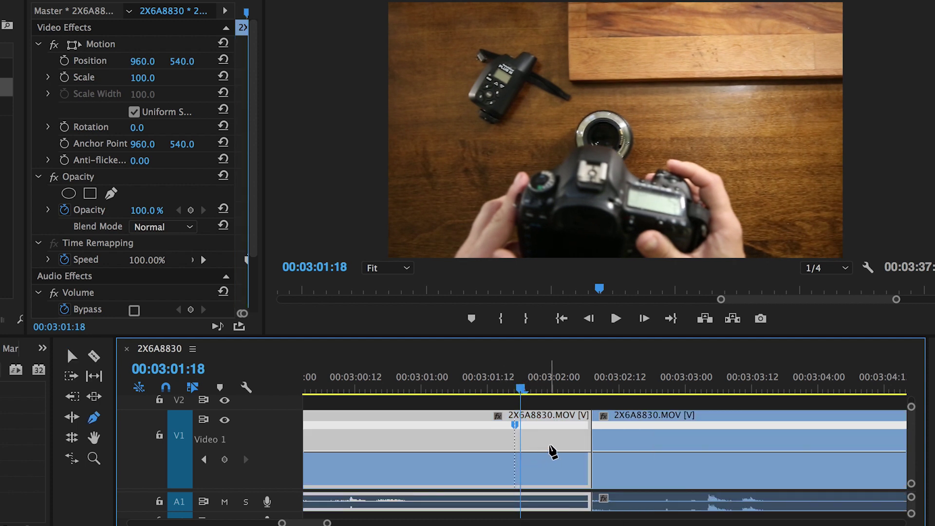
# - Split the keyframe into a gradual ramp and raise the final section to 126%
pyautogui.press('v')
pyautogui.click(518, 430)
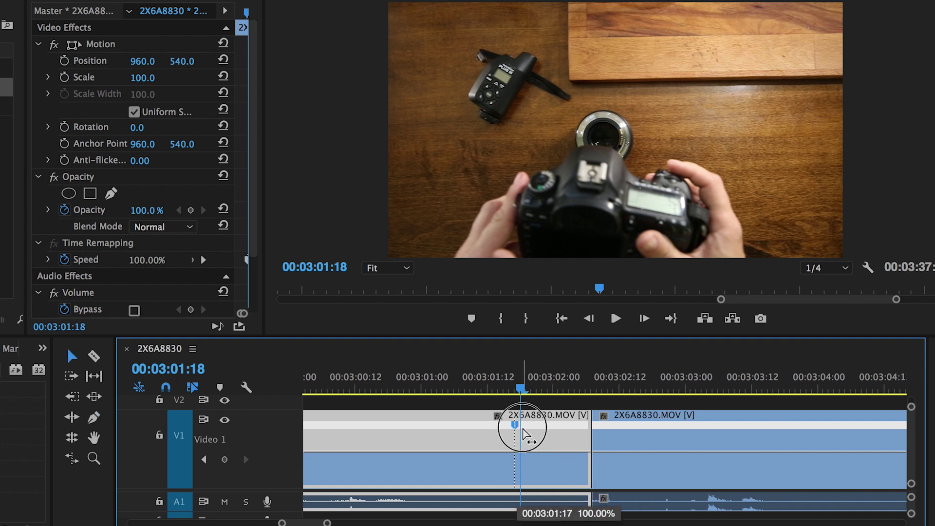
pyautogui.moveTo(524, 429)
pyautogui.mouseDown()
pyautogui.moveTo(582, 431)
pyautogui.moveTo(508, 430)
pyautogui.mouseUp()
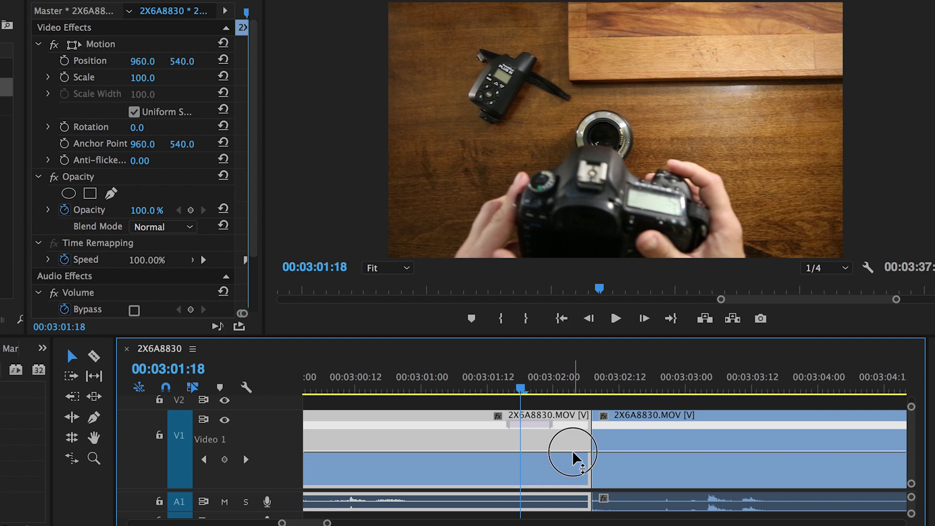
pyautogui.moveTo(573, 456); pyautogui.dragTo(573, 453)
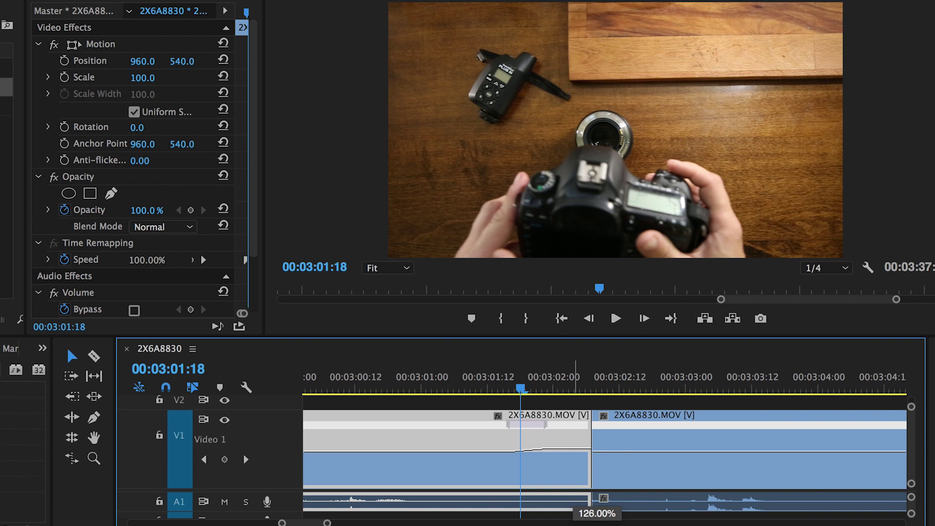
pyautogui.moveTo(579, 448); pyautogui.dragTo(577, 439)
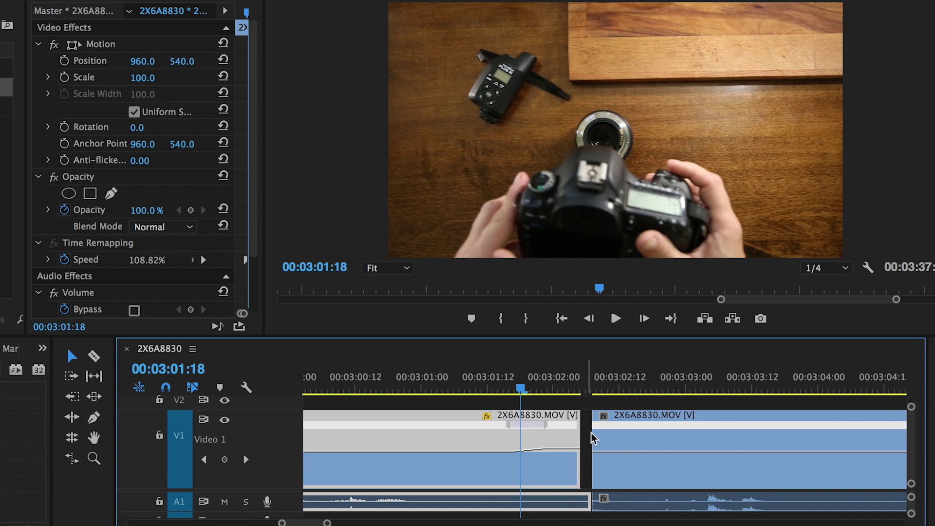
pyautogui.click(604, 384)
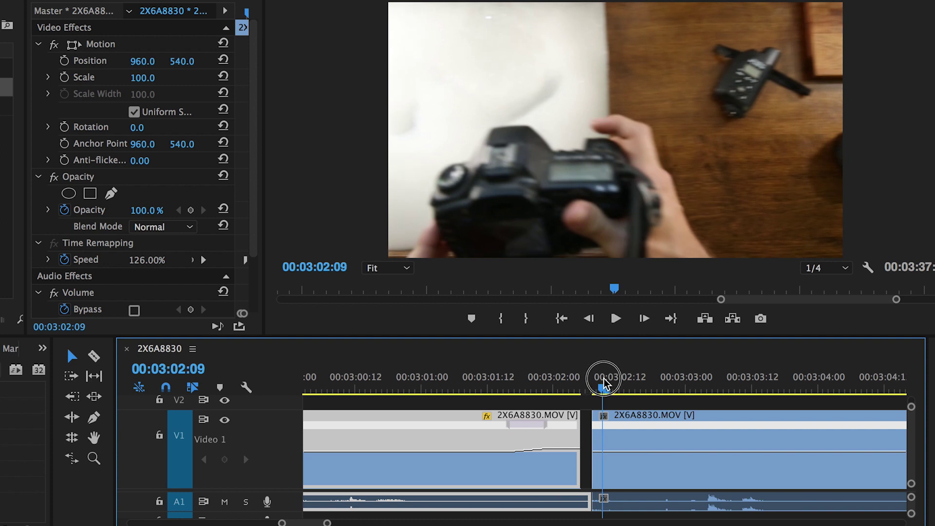
# - Add a speed keyframe to the second clip and ramp its first section gradually to 126%
pyautogui.moveTo(604, 383); pyautogui.dragTo(630, 384)
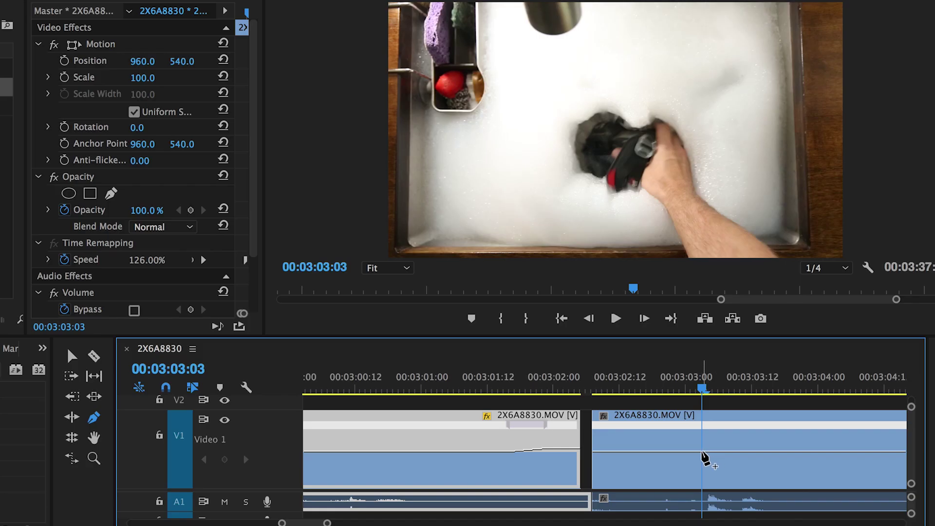
pyautogui.click(702, 453)
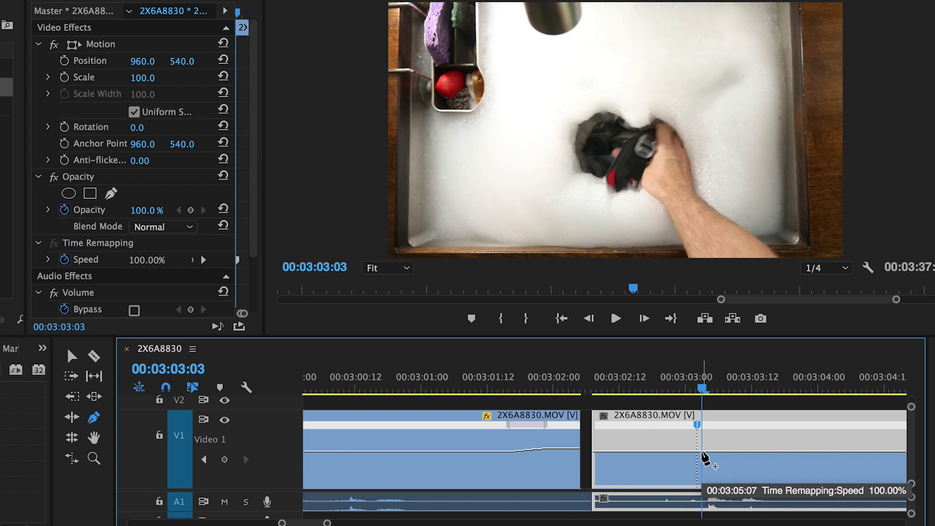
pyautogui.press('=')
pyautogui.press('v')
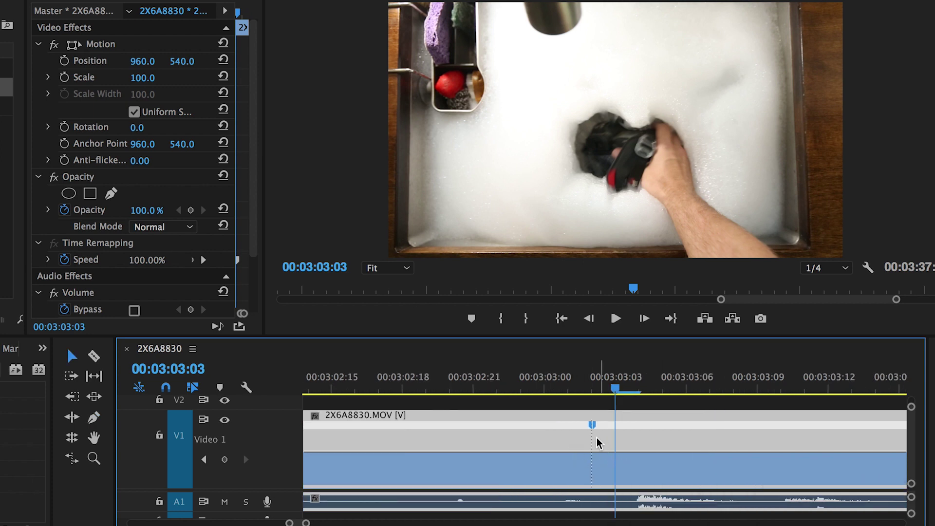
pyautogui.moveTo(591, 427); pyautogui.dragTo(450, 435)
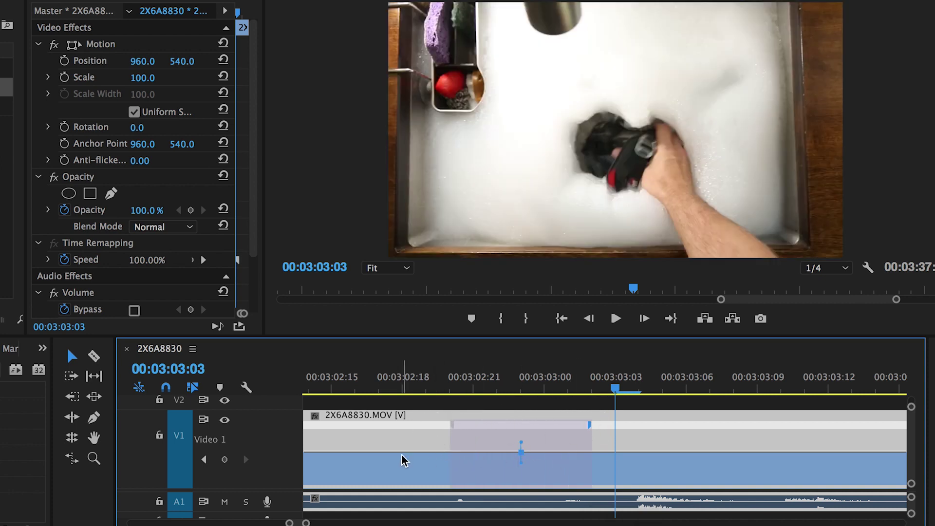
pyautogui.moveTo(403, 453); pyautogui.dragTo(403, 450)
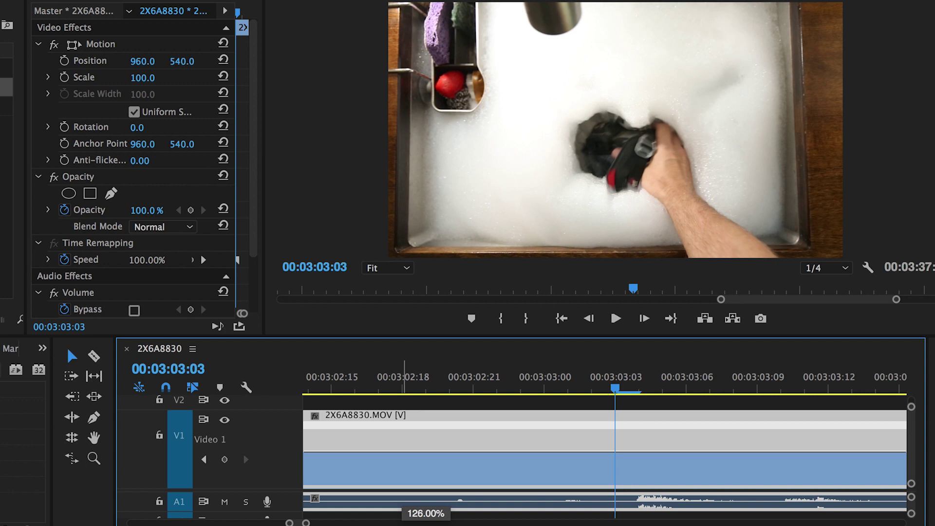
pyautogui.moveTo(403, 451); pyautogui.dragTo(402, 434)
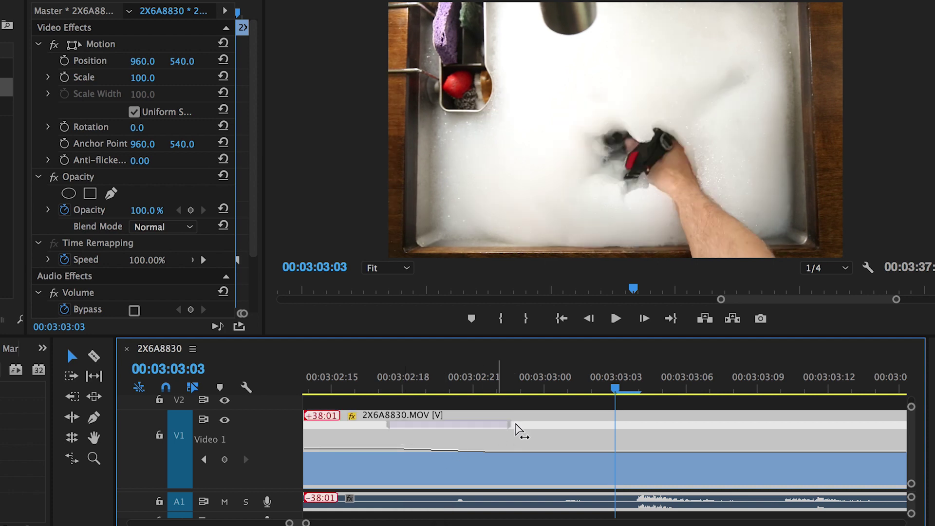
pyautogui.click(511, 432)
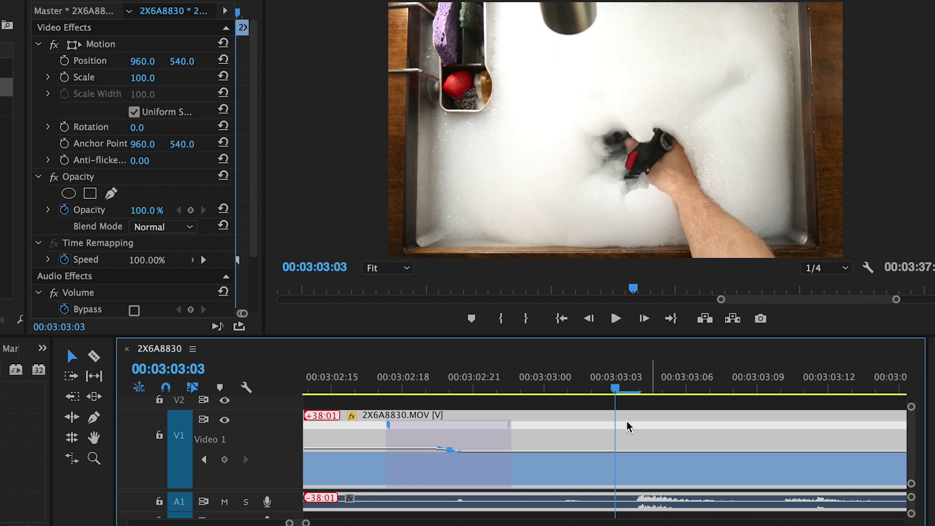
# - Drag the Bezier handle to ease the first clip's speed ramp into a smooth curve
pyautogui.hscroll(-10, 613, 502)
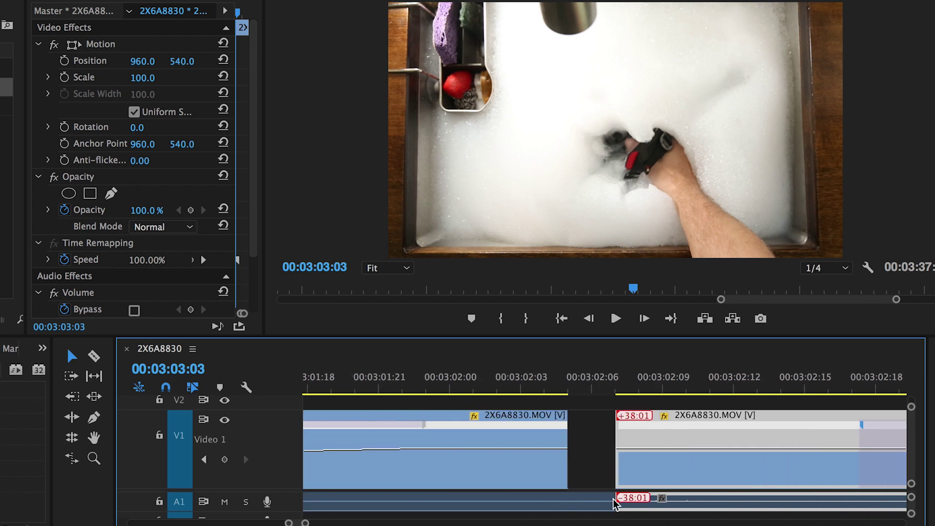
pyautogui.moveTo(638, 424); pyautogui.dragTo(638, 425)
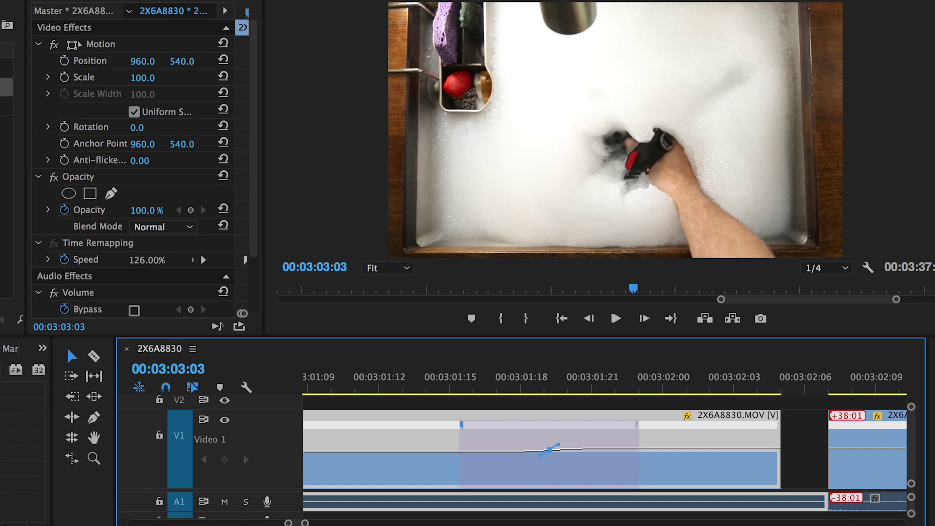
# - Shift the second clip one frame earlier to 00:03:02:05 and preview the transition
pyautogui.moveTo(872, 471); pyautogui.dragTo(831, 476)
pyautogui.press('-')
pyautogui.press('-')
pyautogui.press('-')
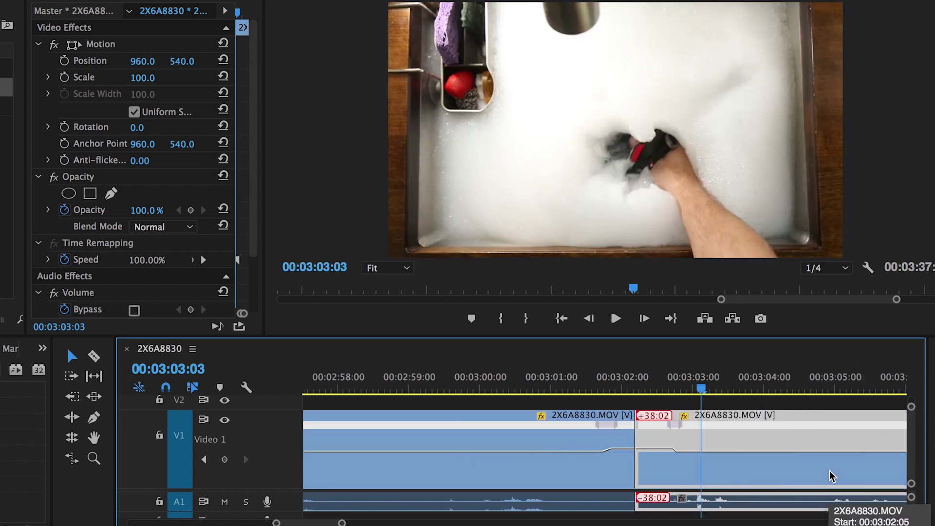
pyautogui.click(477, 390)
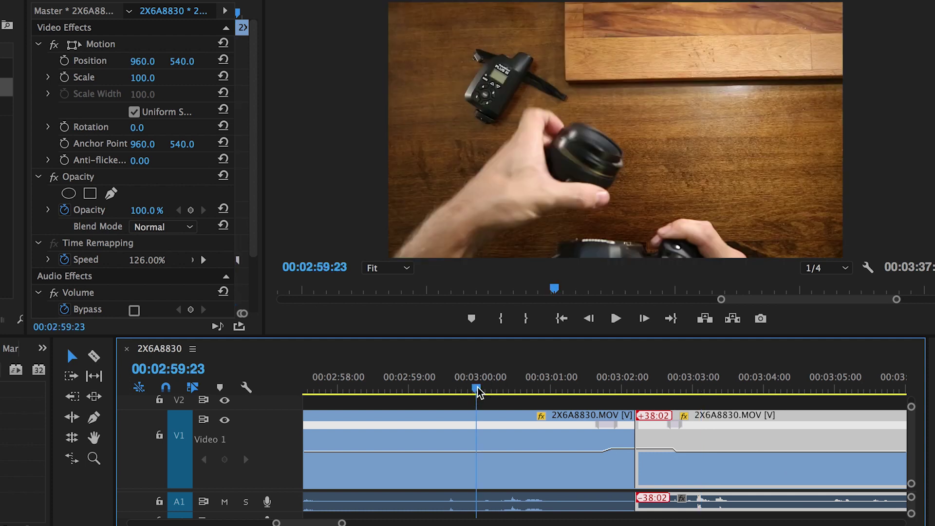
pyautogui.press('space')
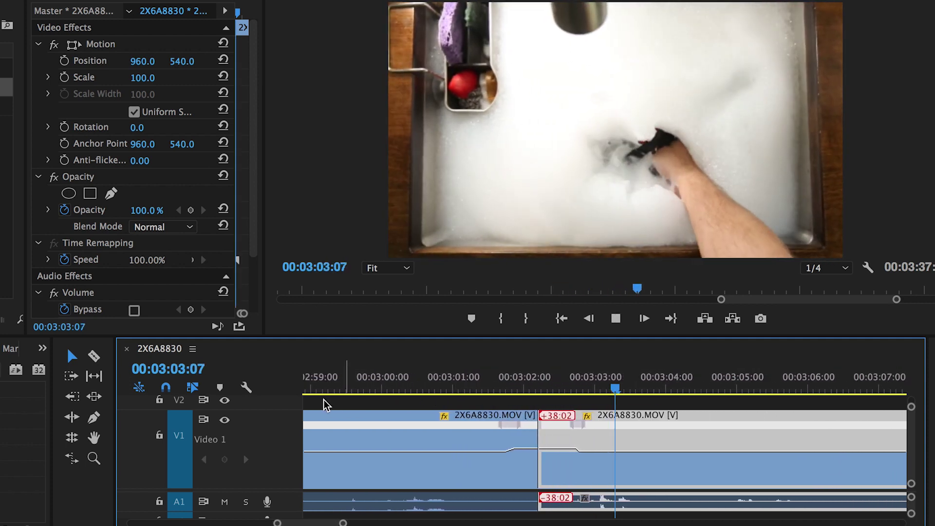
pyautogui.moveTo(559, 392); pyautogui.dragTo(457, 400)
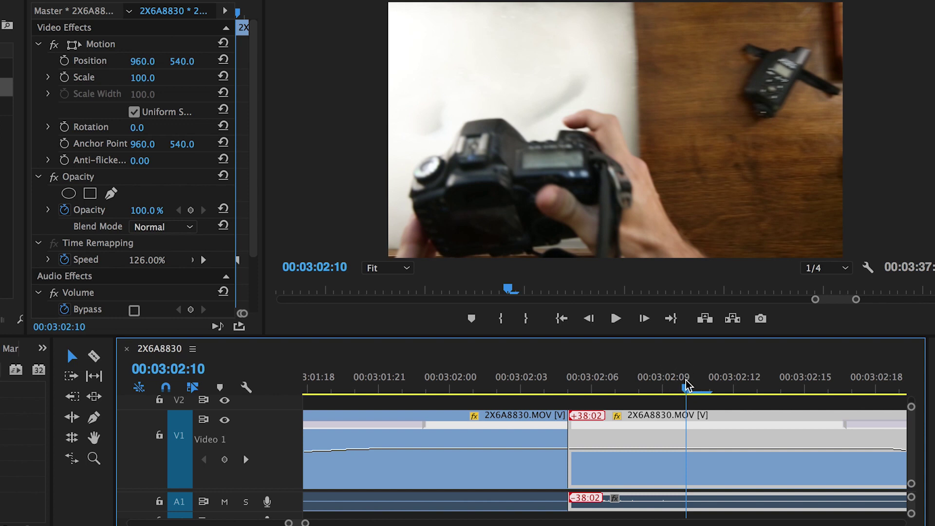
# - Trim the second clip's head a few frames later and extend the first clip's tail to meet it
pyautogui.moveTo(573, 436); pyautogui.dragTo(687, 432)
pyautogui.moveTo(595, 435); pyautogui.dragTo(687, 435)
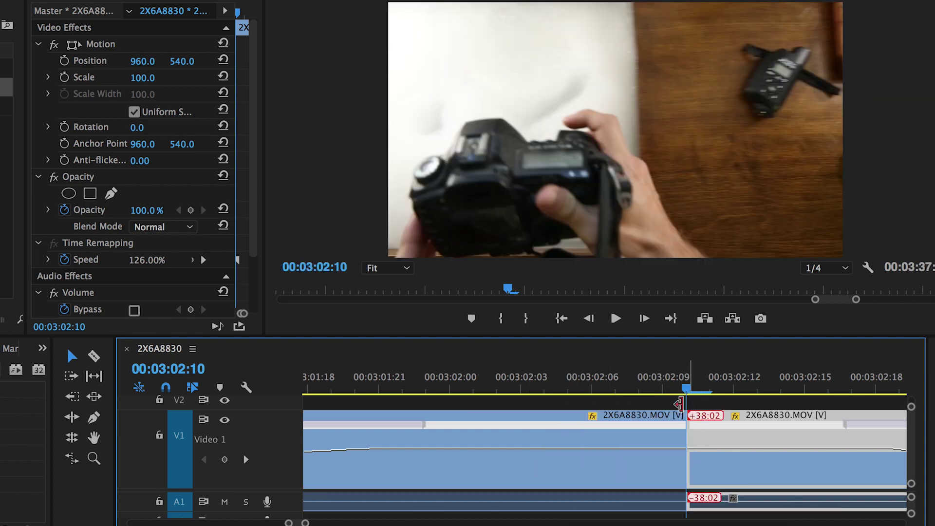
pyautogui.moveTo(686, 389); pyautogui.dragTo(456, 428)
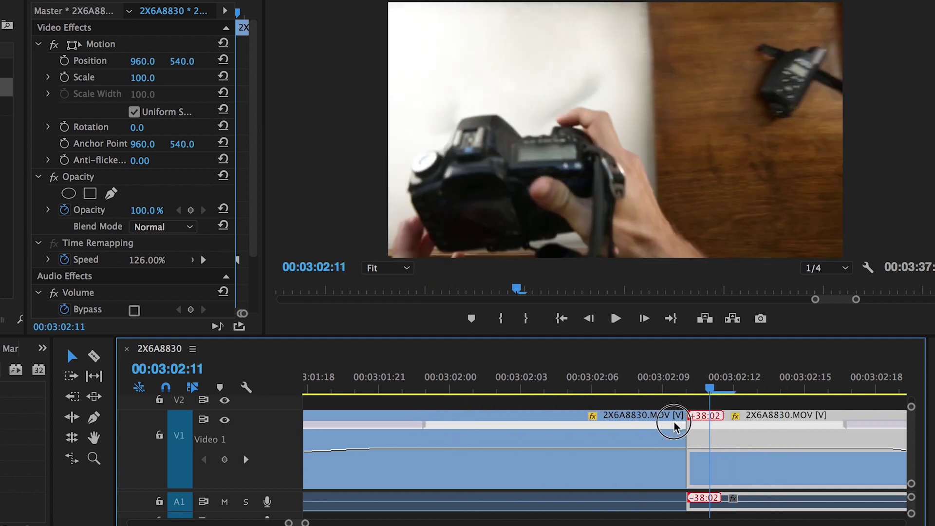
# - Zoom the timeline out and play the cut from a few seconds before it
pyautogui.moveTo(770, 433); pyautogui.dragTo(580, 428)
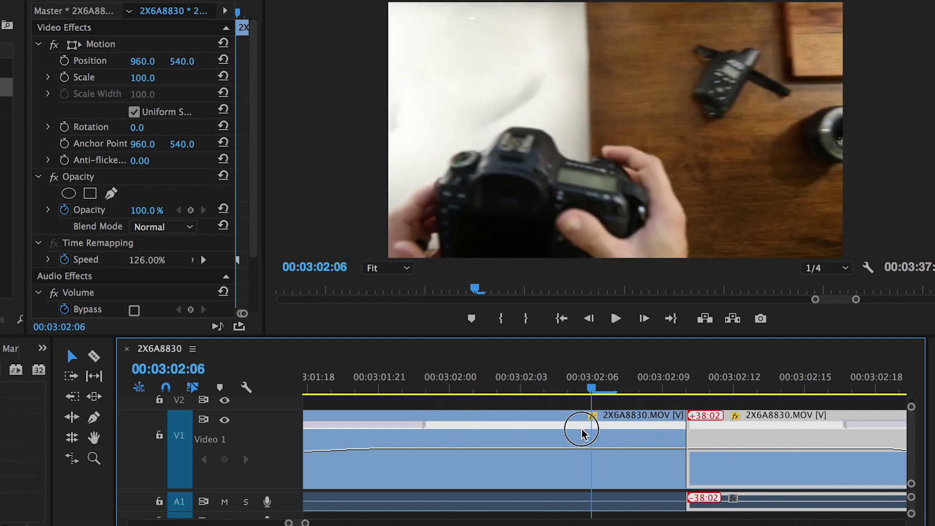
pyautogui.press('-')
pyautogui.press('-')
pyautogui.press('-')
pyautogui.click(444, 391)
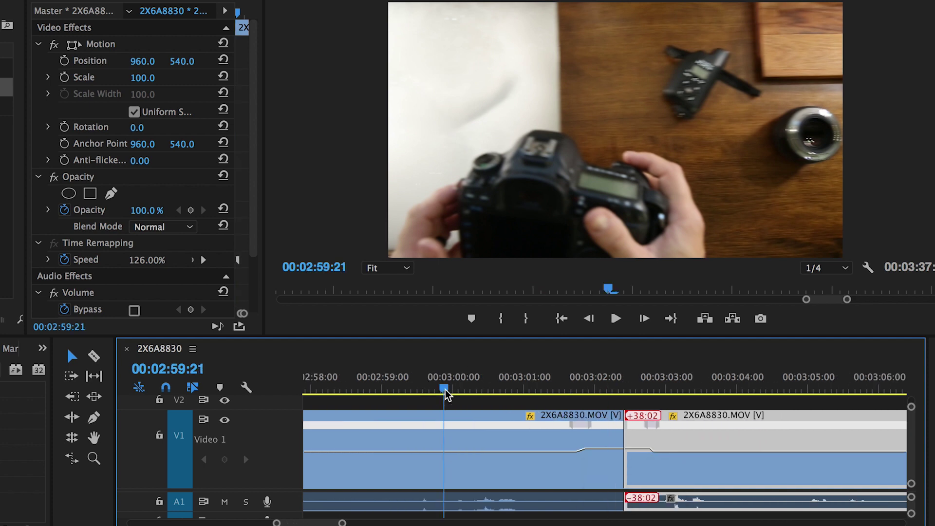
pyautogui.press('space')
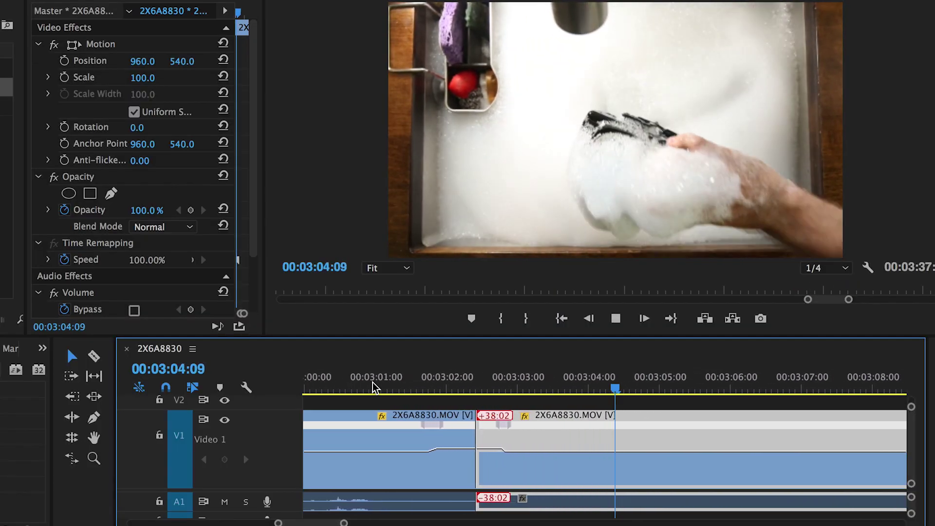
pyautogui.press('space')
# - Ramp the second clip's opening up to 175% and slide it left to close the gap
pyautogui.click(429, 391)
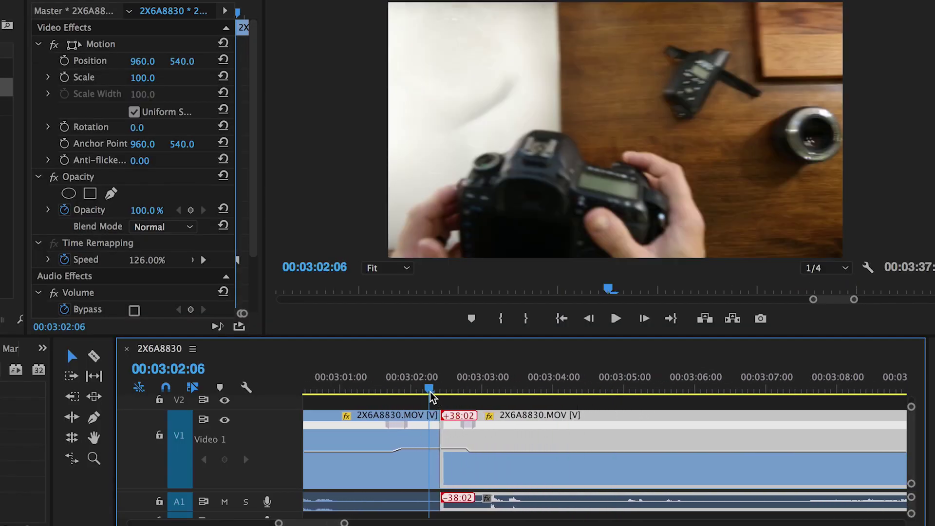
pyautogui.moveTo(442, 452); pyautogui.dragTo(475, 451)
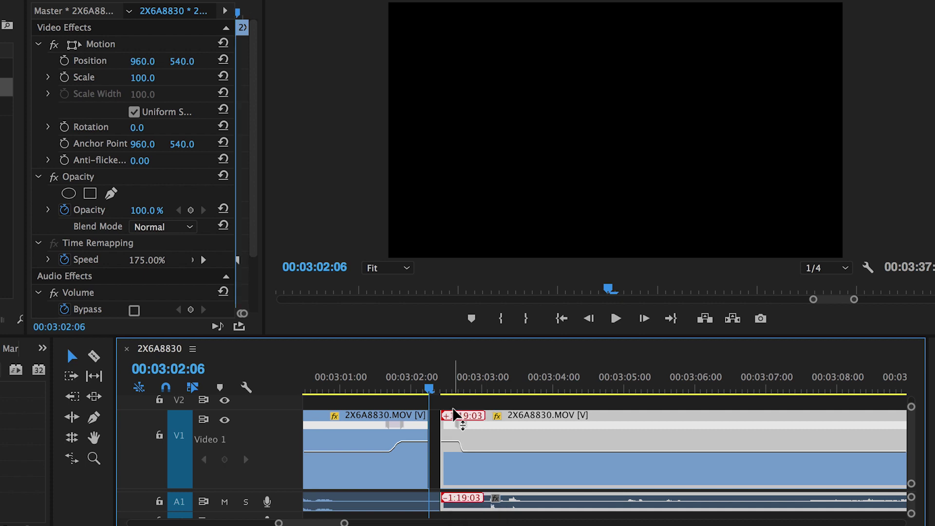
pyautogui.moveTo(506, 434); pyautogui.dragTo(493, 428)
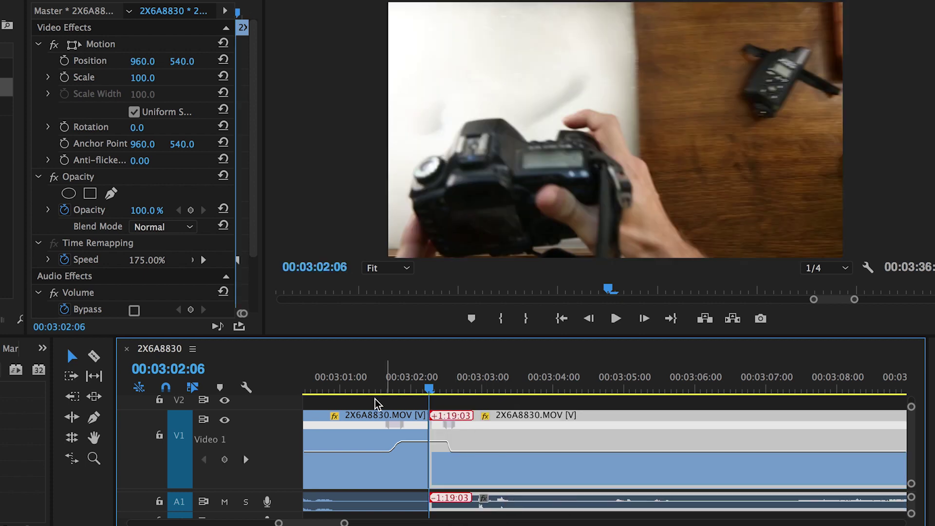
# - Zoom in around the cut and play the sped-up transition from just before it
pyautogui.click(336, 385)
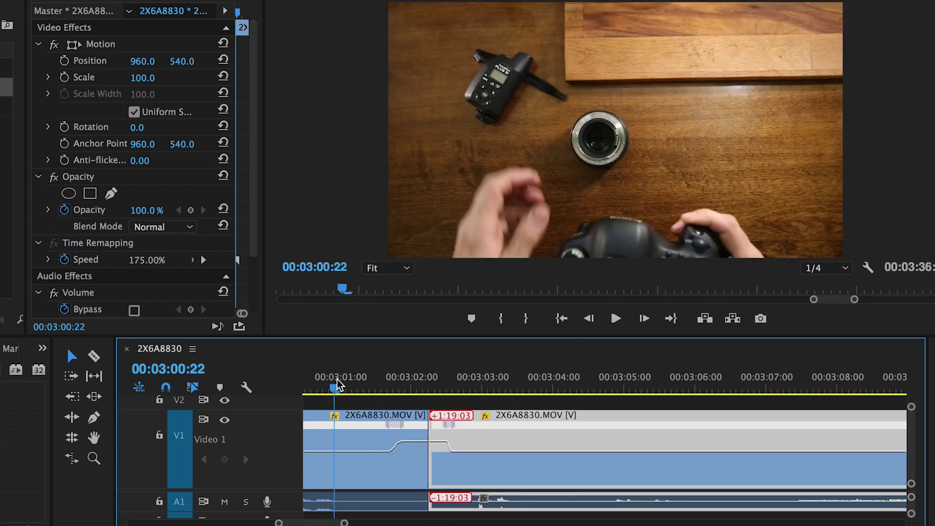
pyautogui.press('=')
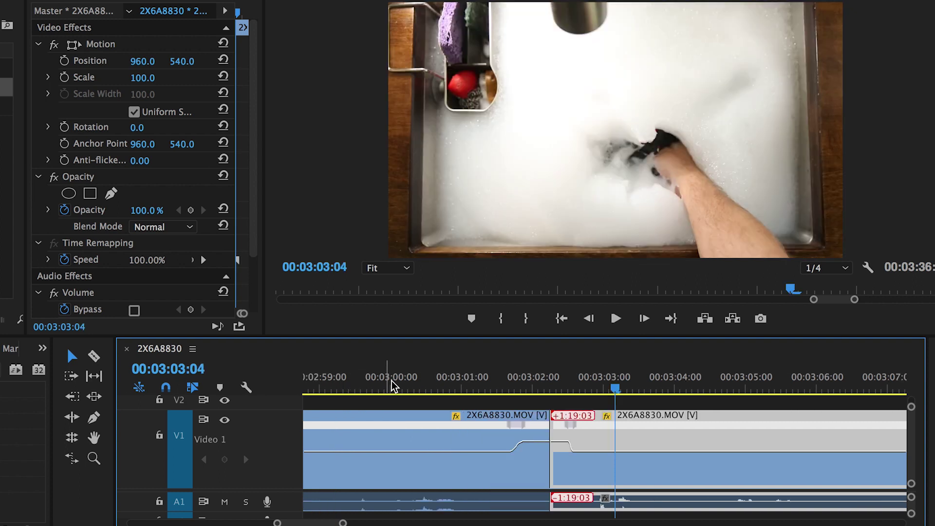
pyautogui.press('space')
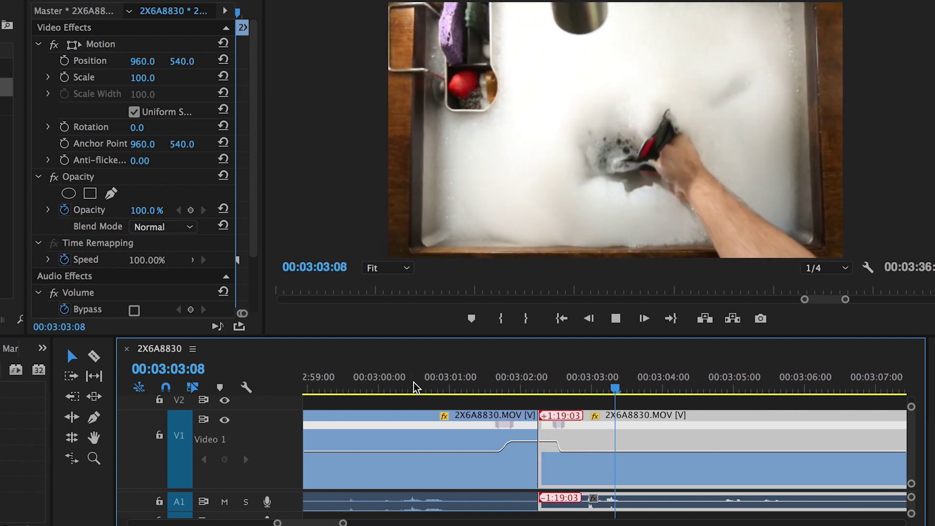
pyautogui.press('space')
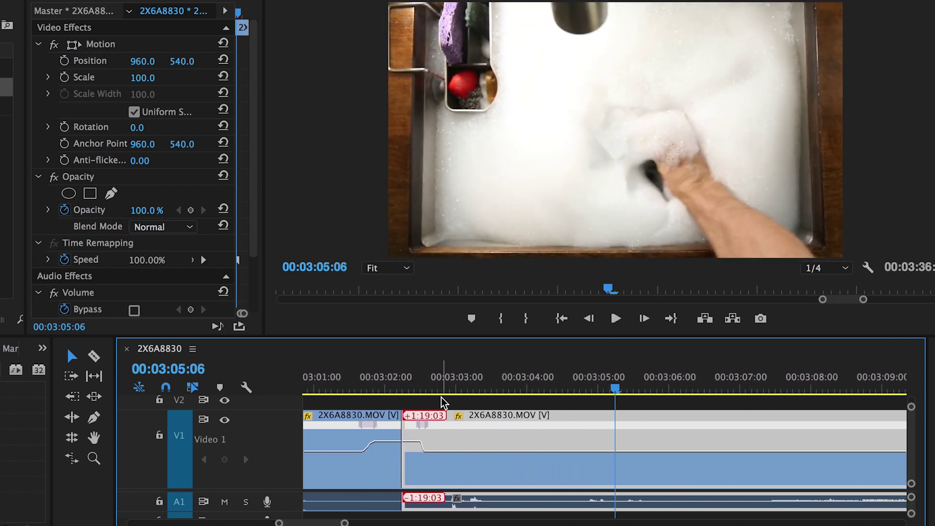